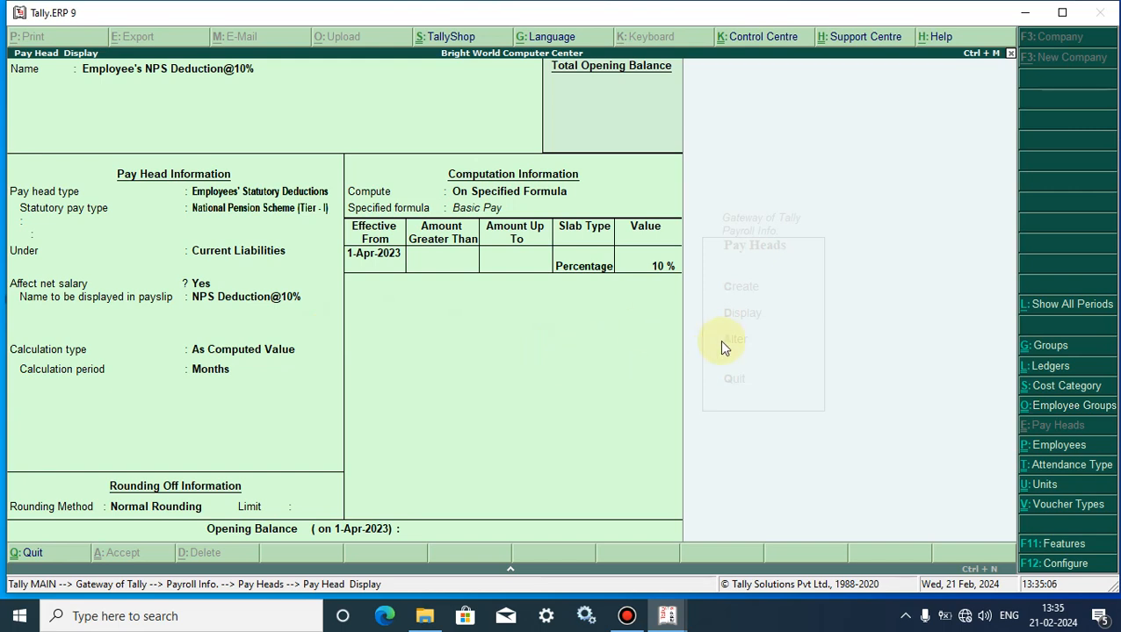
# - Minimise the pay head display and switch to the Tally.ERP 9 window of Bright World Computer Institute
pyautogui.click(1025, 12)
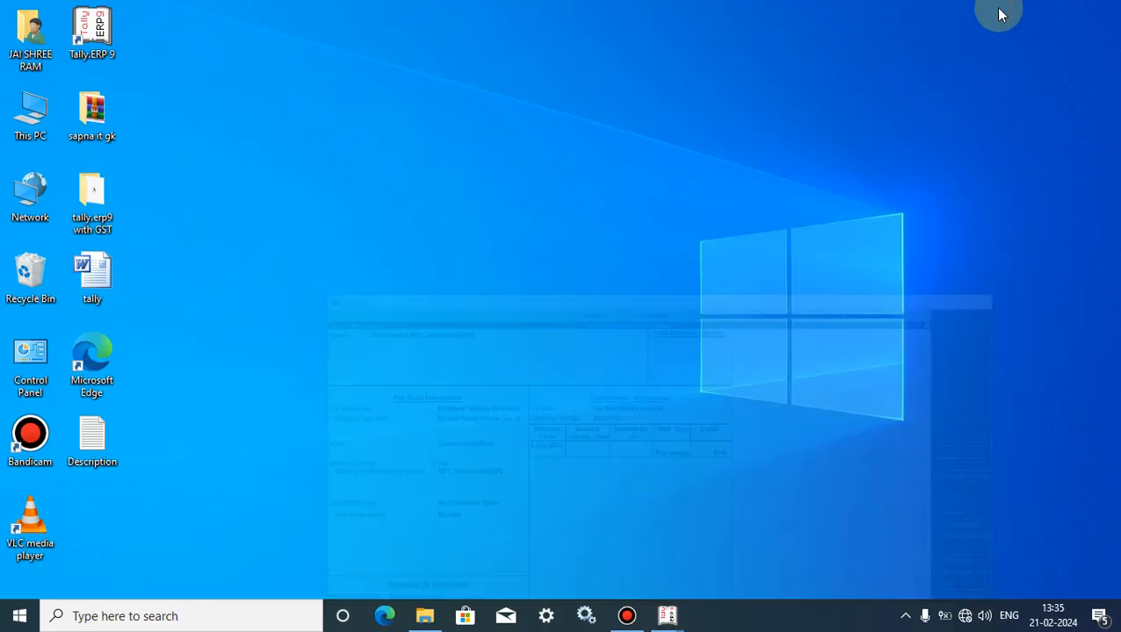
pyautogui.rightClick(731, 97)
pyautogui.click(779, 149)
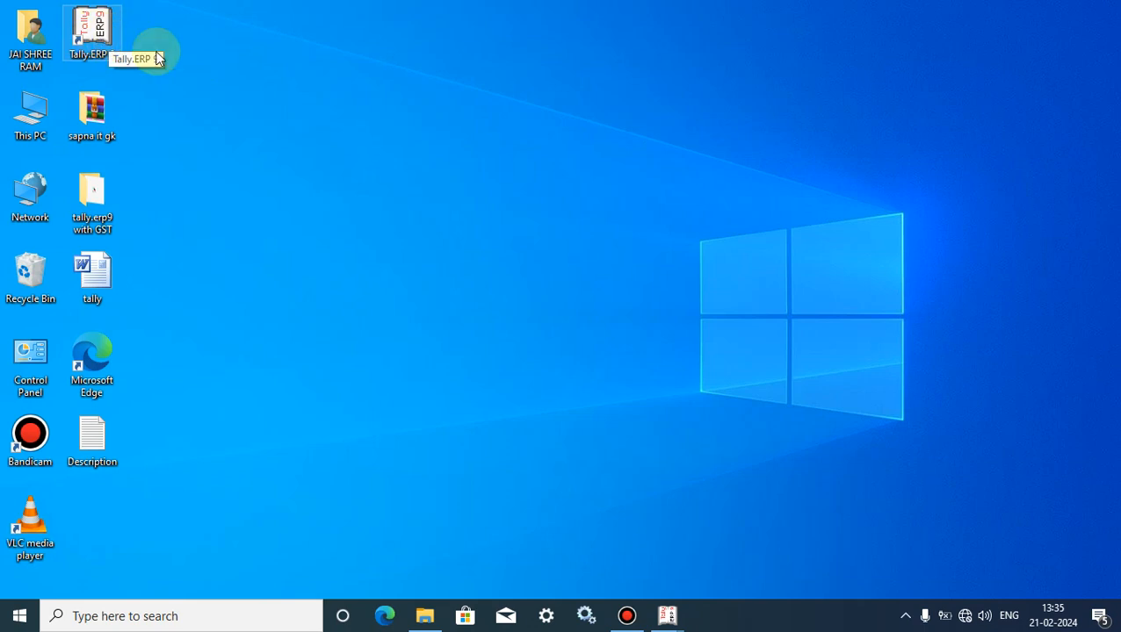
pyautogui.click(673, 614)
pyautogui.click(594, 549)
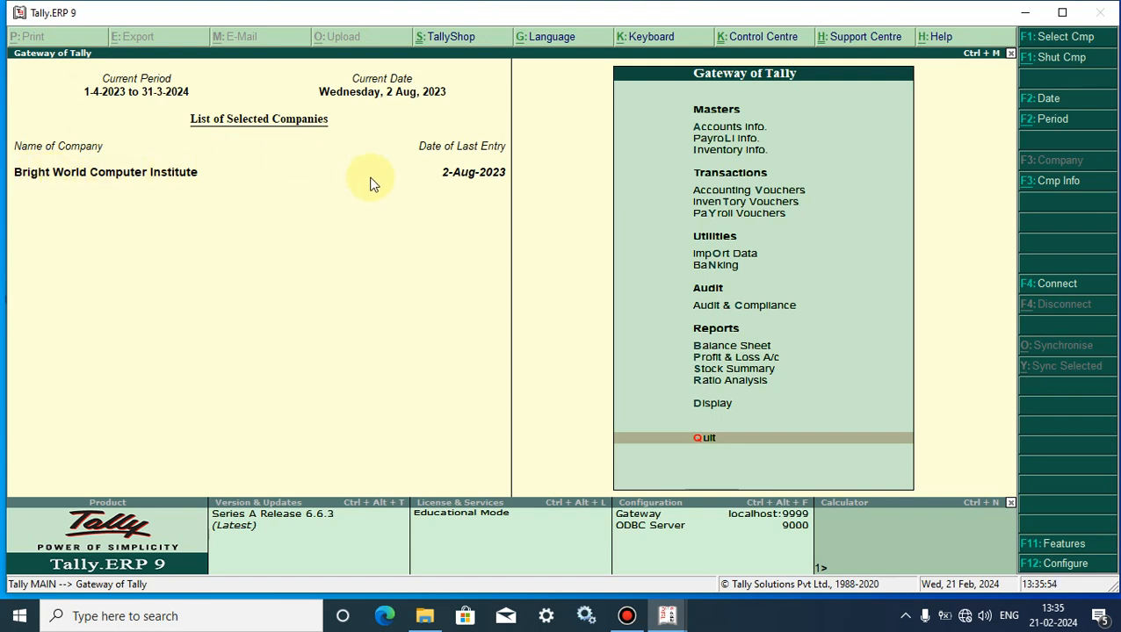
# - Start a new payroll pay head and name it Employee's NPS Deduction@10%
pyautogui.click(713, 139)
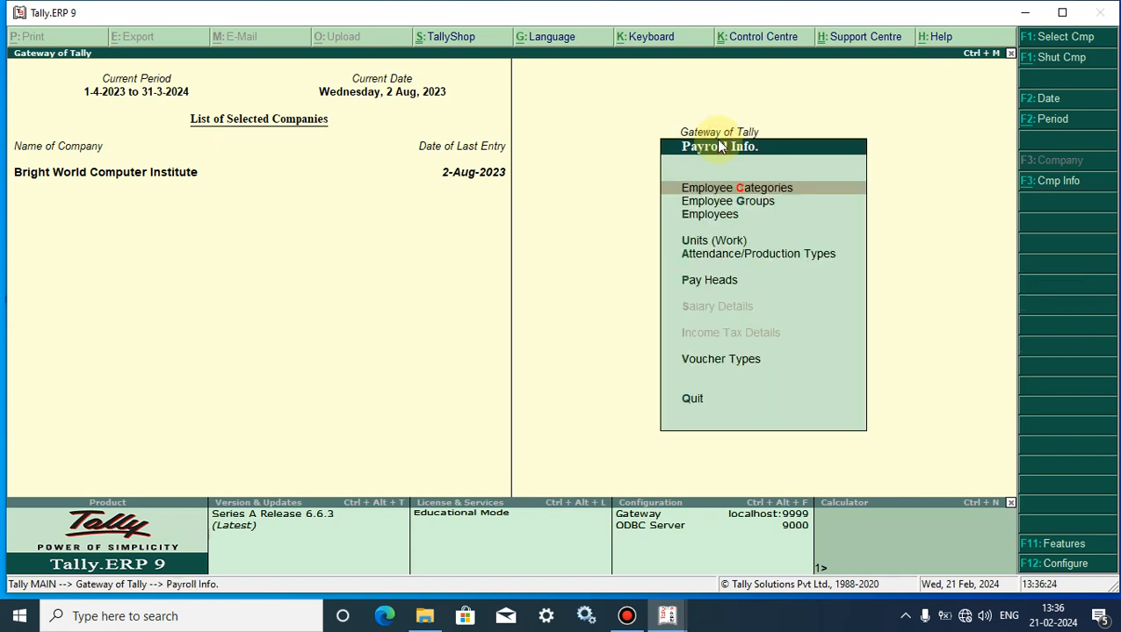
pyautogui.click(714, 290)
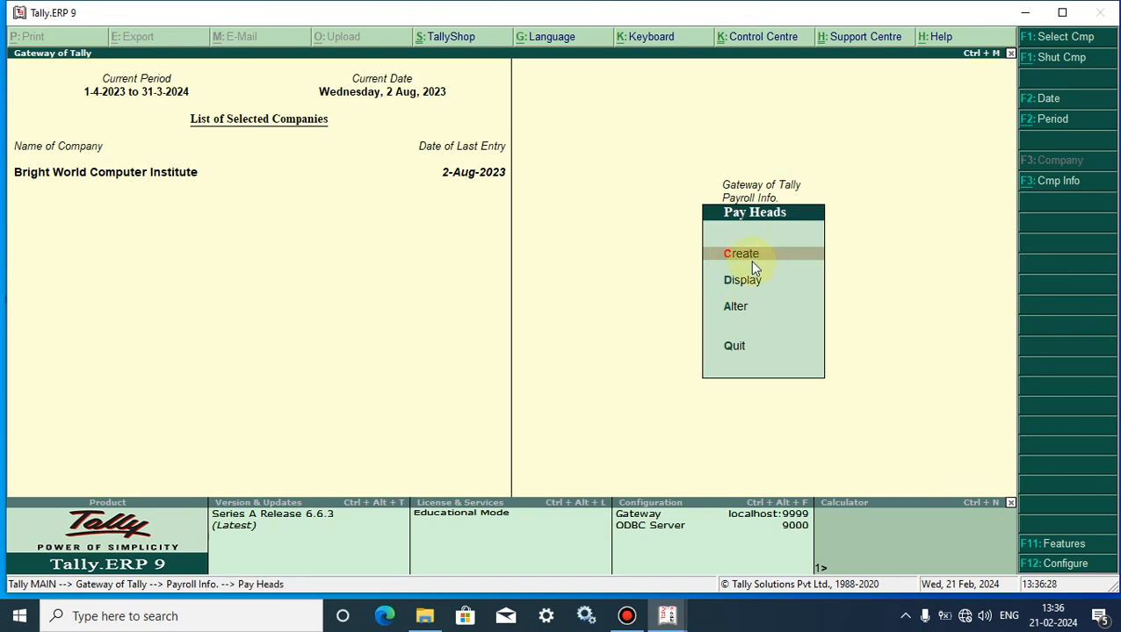
pyautogui.click(751, 262)
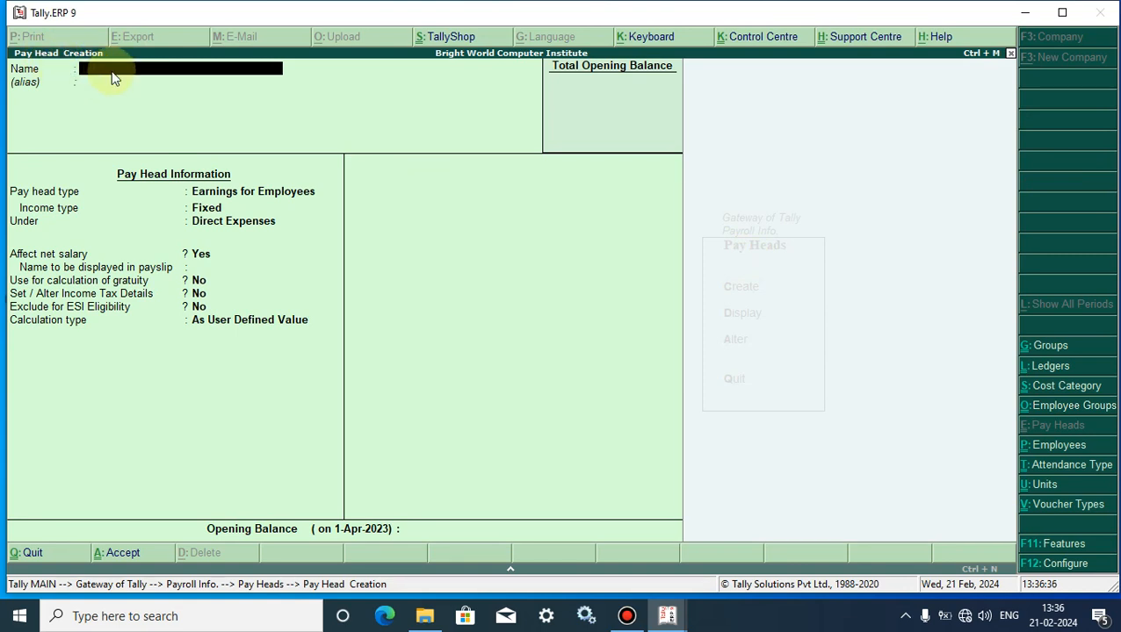
pyautogui.write('E')
pyautogui.write("mployee's NPS Deduction@")
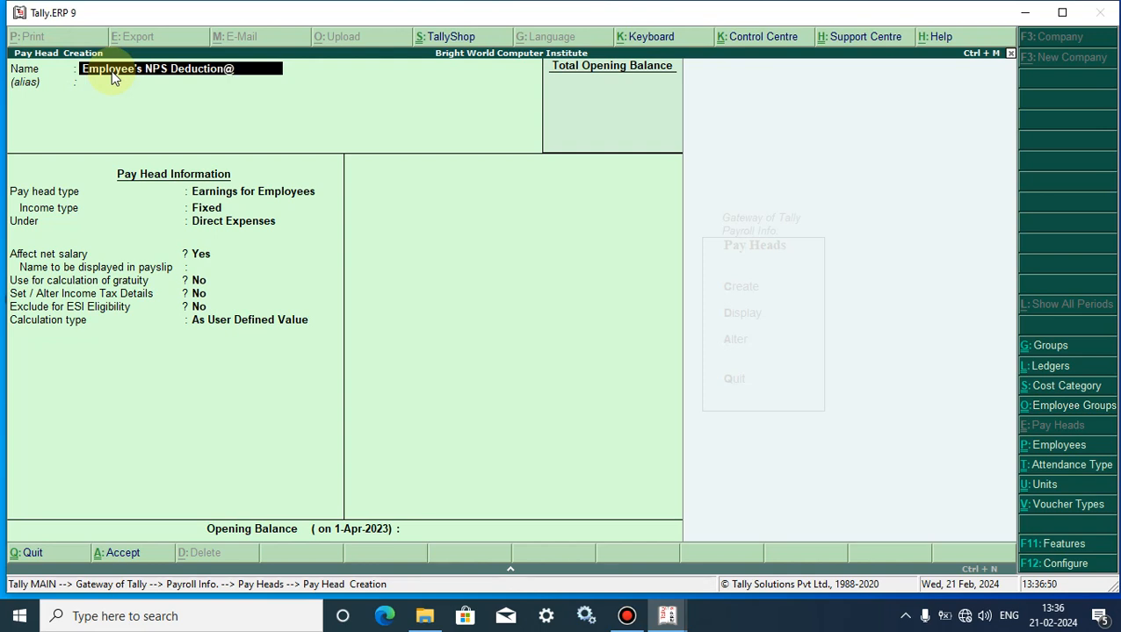
pyautogui.write('10')
pyautogui.press('Return')
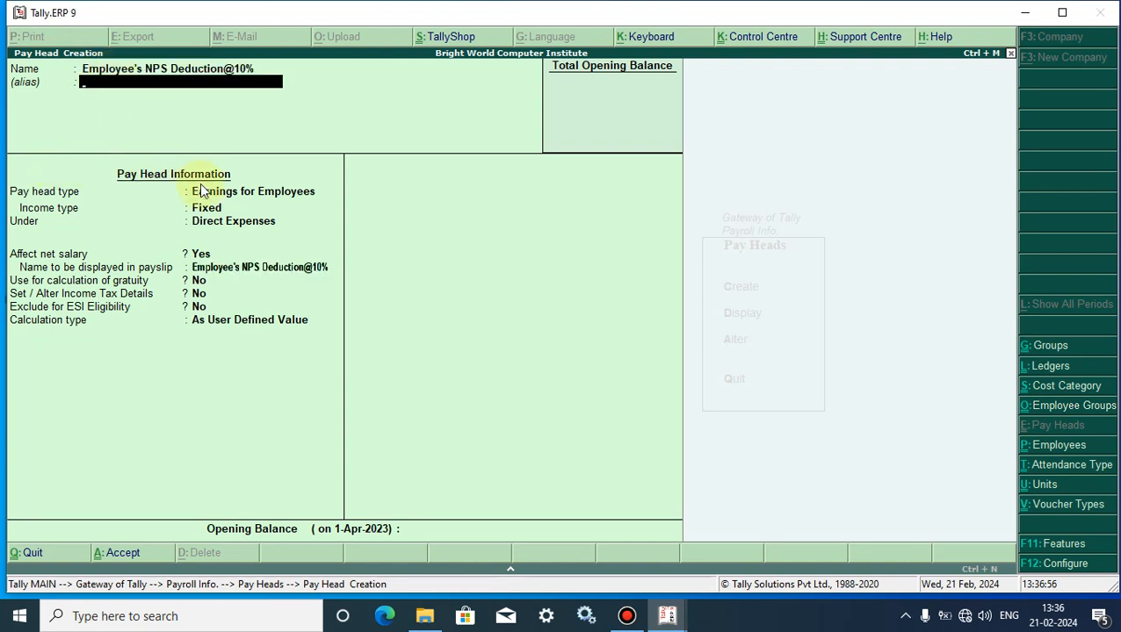
# - Classify the pay head as Employees' Statutory Deductions with statutory pay type National Pension Scheme (Tier - I), under Current Liabilities
pyautogui.click(31, 195)
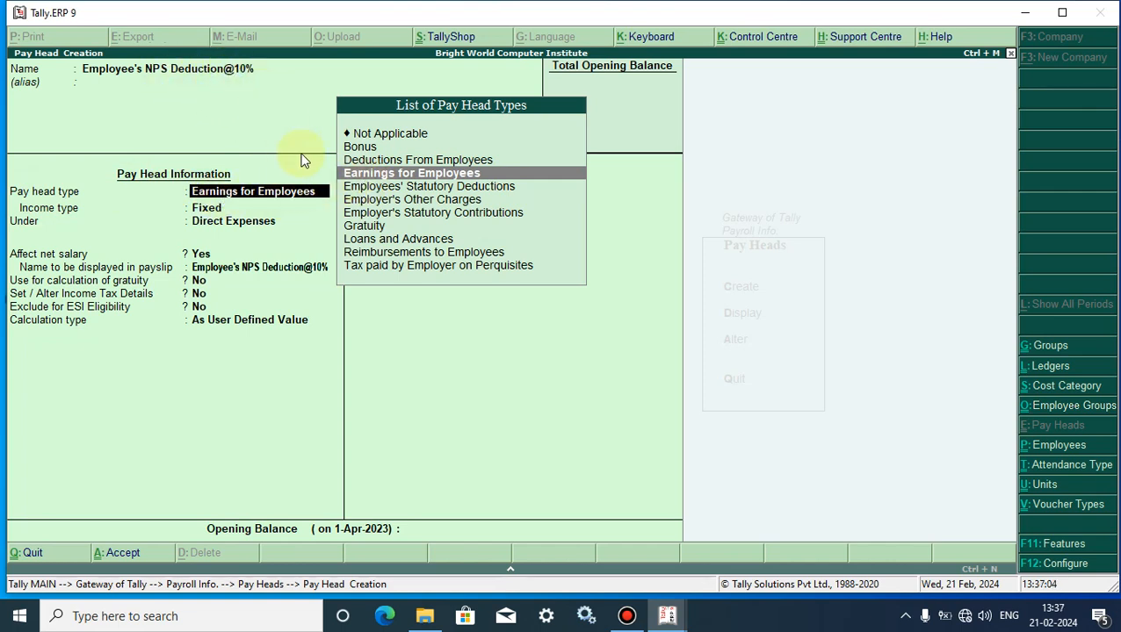
pyautogui.click(433, 187)
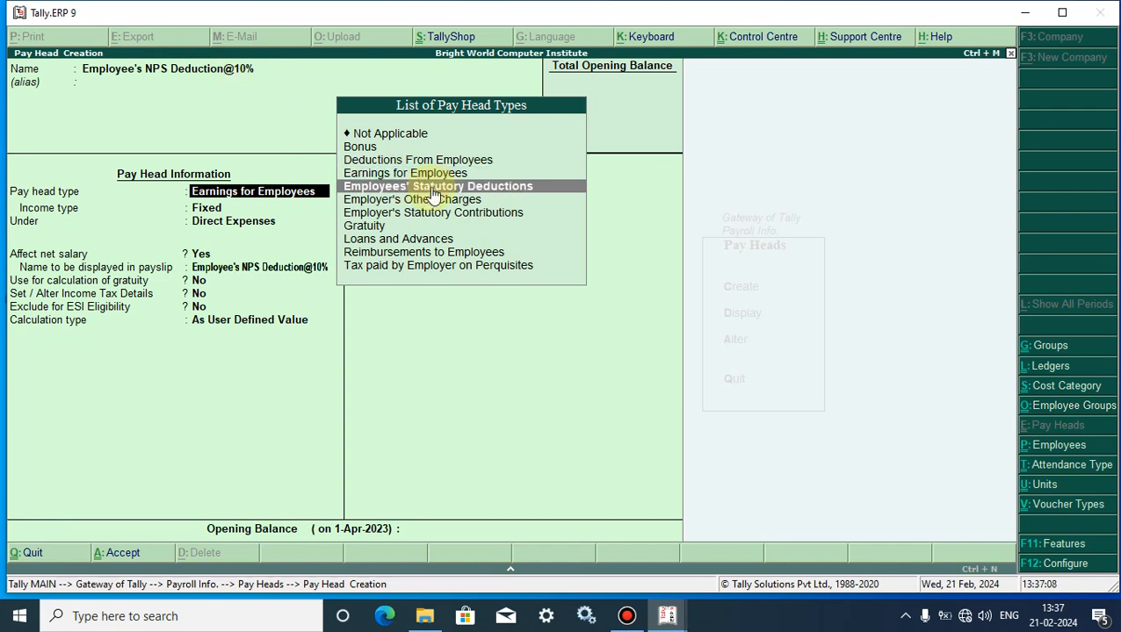
pyautogui.click(431, 187)
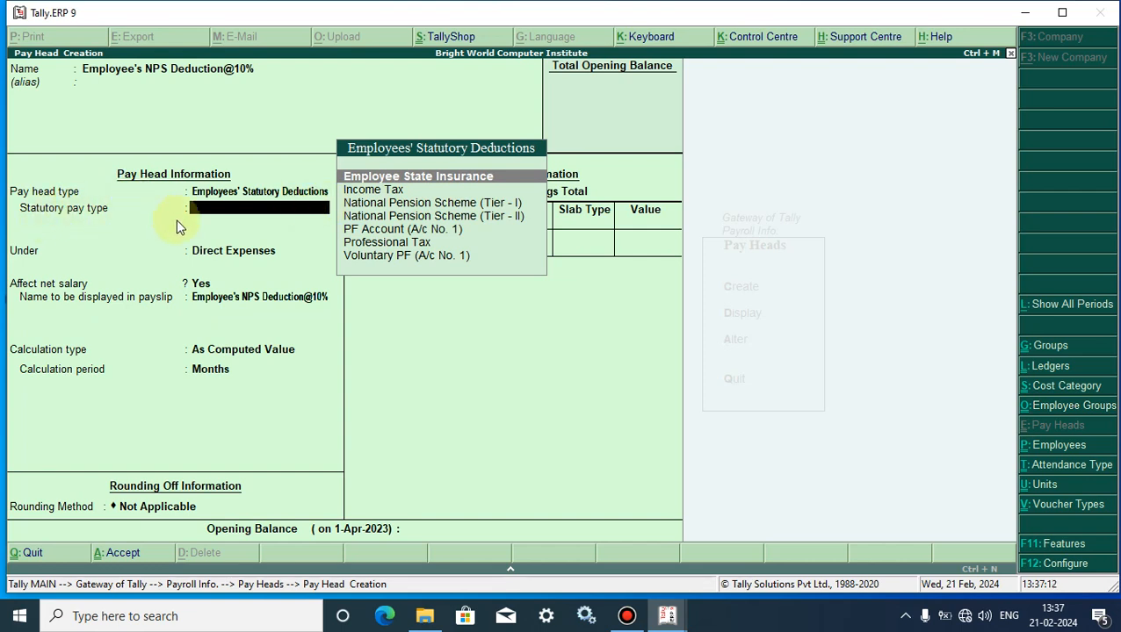
pyautogui.click(409, 205)
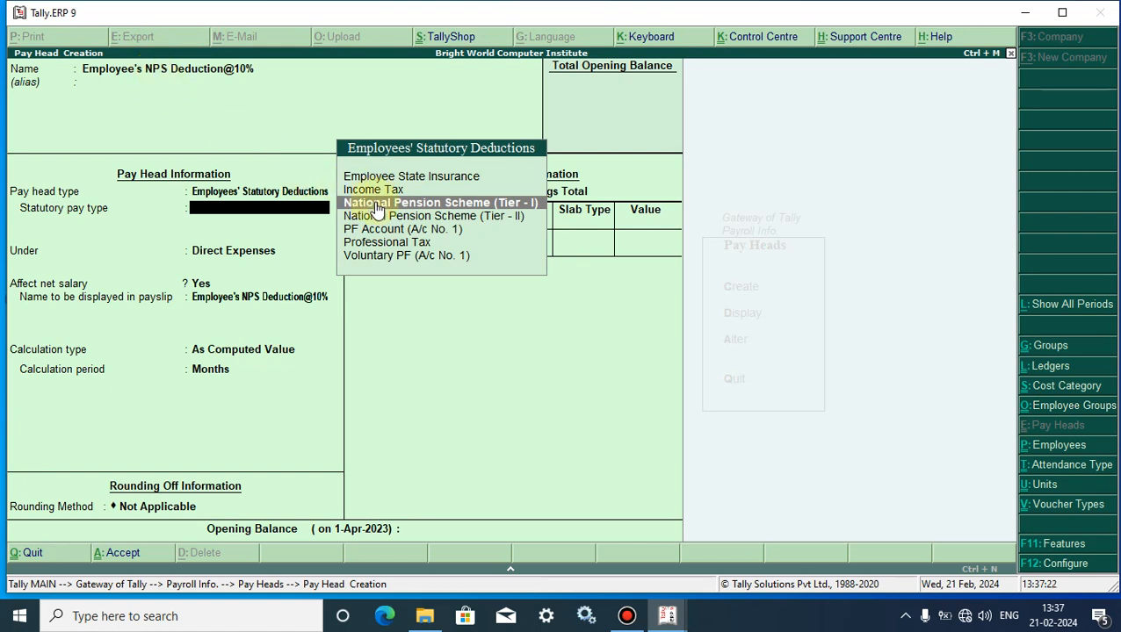
pyautogui.click(521, 207)
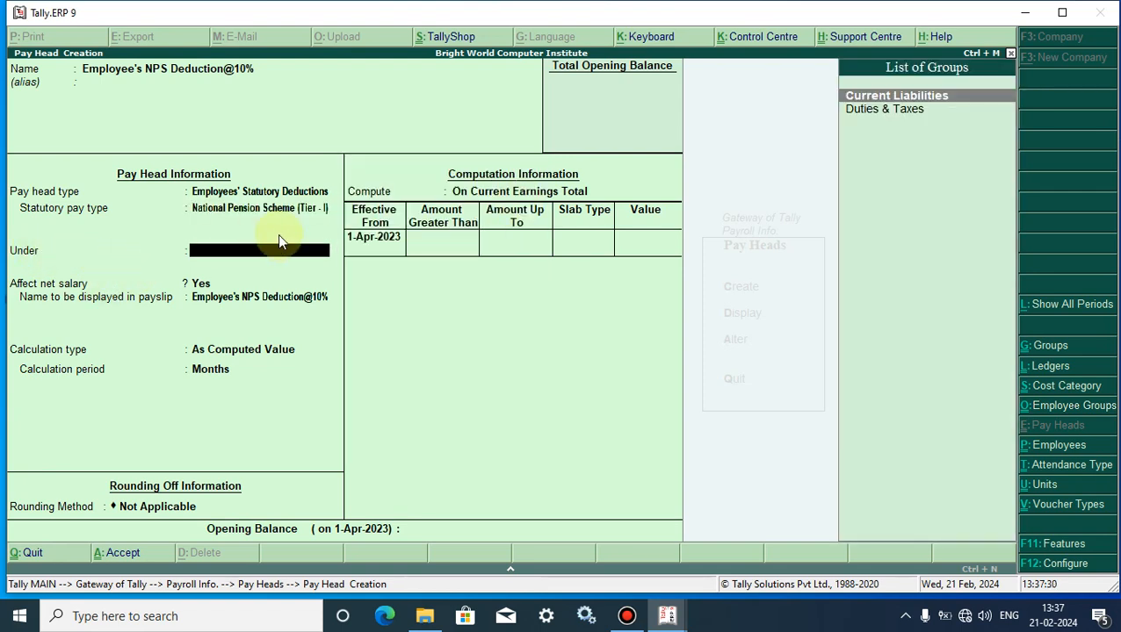
pyautogui.click(896, 96)
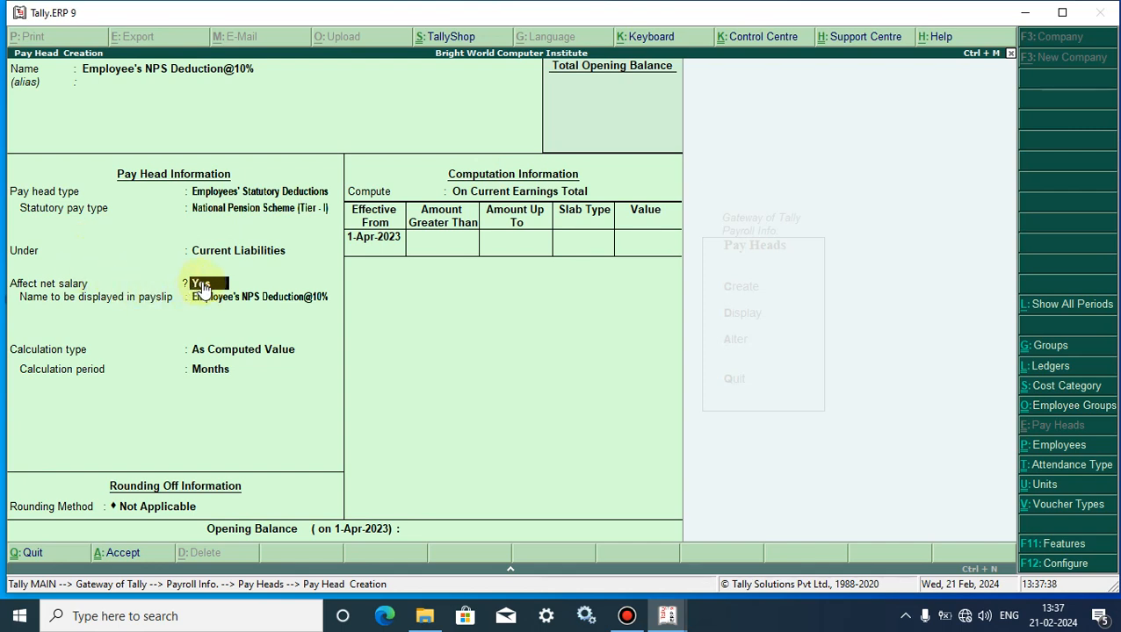
# - Keep Affect net salary at Yes and shorten the payslip display name to NPS Deduction@10%
pyautogui.press('Return')
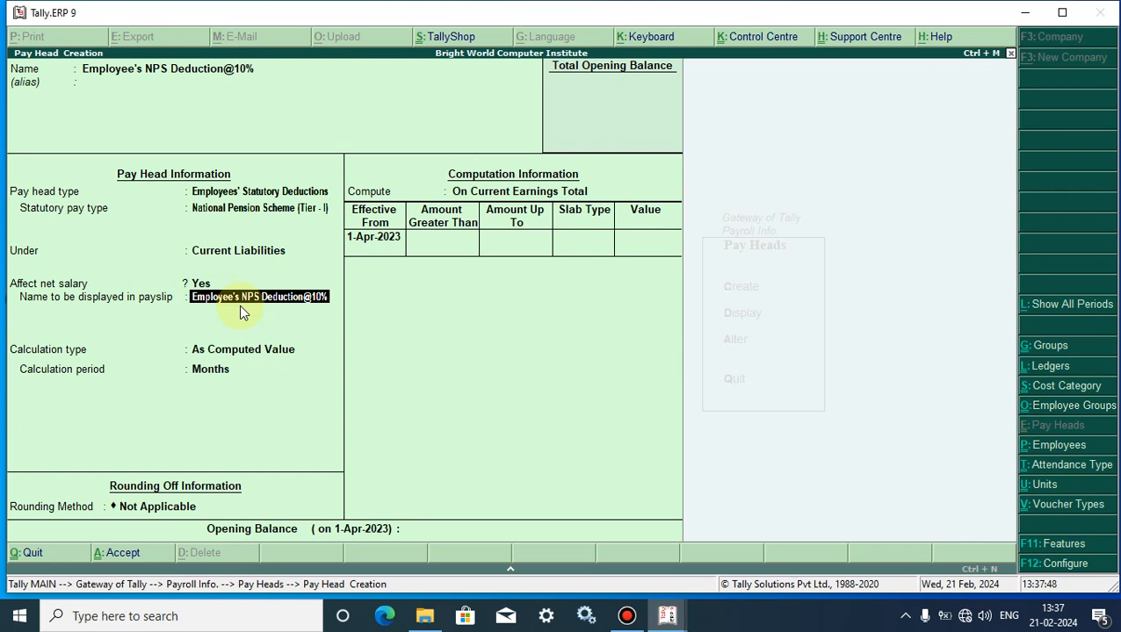
pyautogui.press('Delete')
pyautogui.press('Delete')
pyautogui.press('Delete')
pyautogui.press('Delete')
pyautogui.press('Delete')
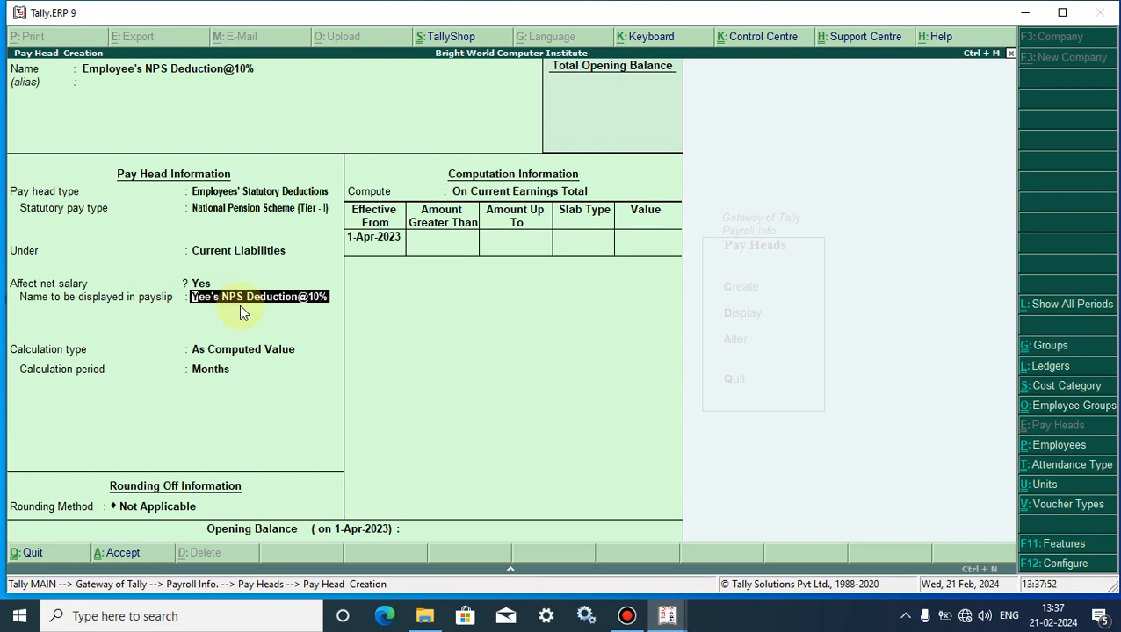
pyautogui.press('Delete')
pyautogui.press('Delete')
pyautogui.press('Delete')
pyautogui.press('Delete')
pyautogui.press('Delete')
pyautogui.press('Delete')
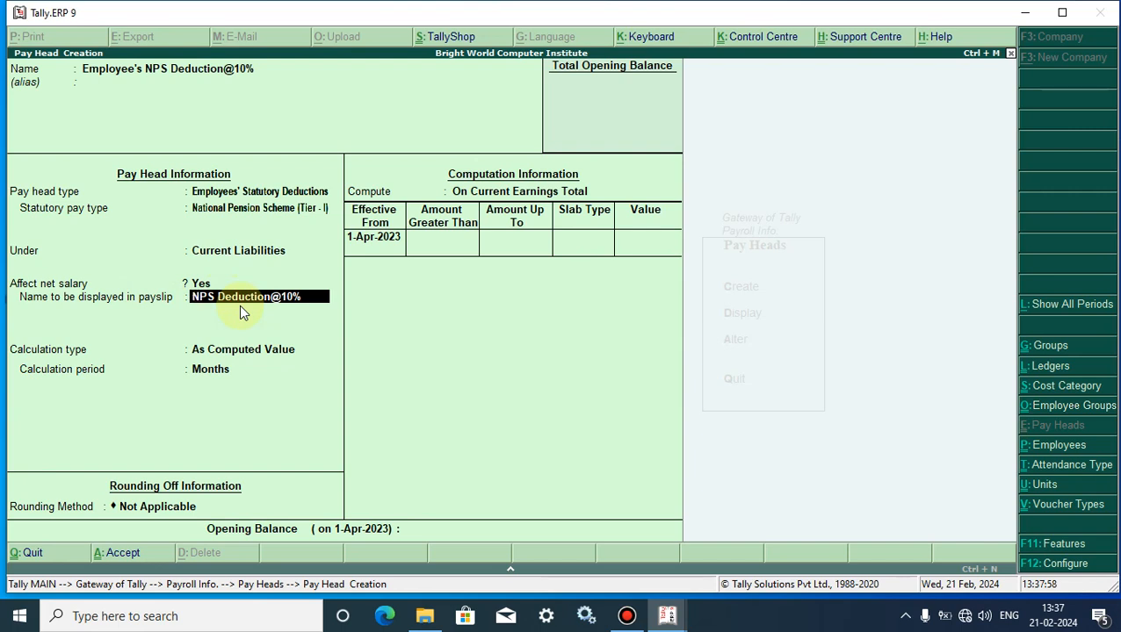
pyautogui.press('Return')
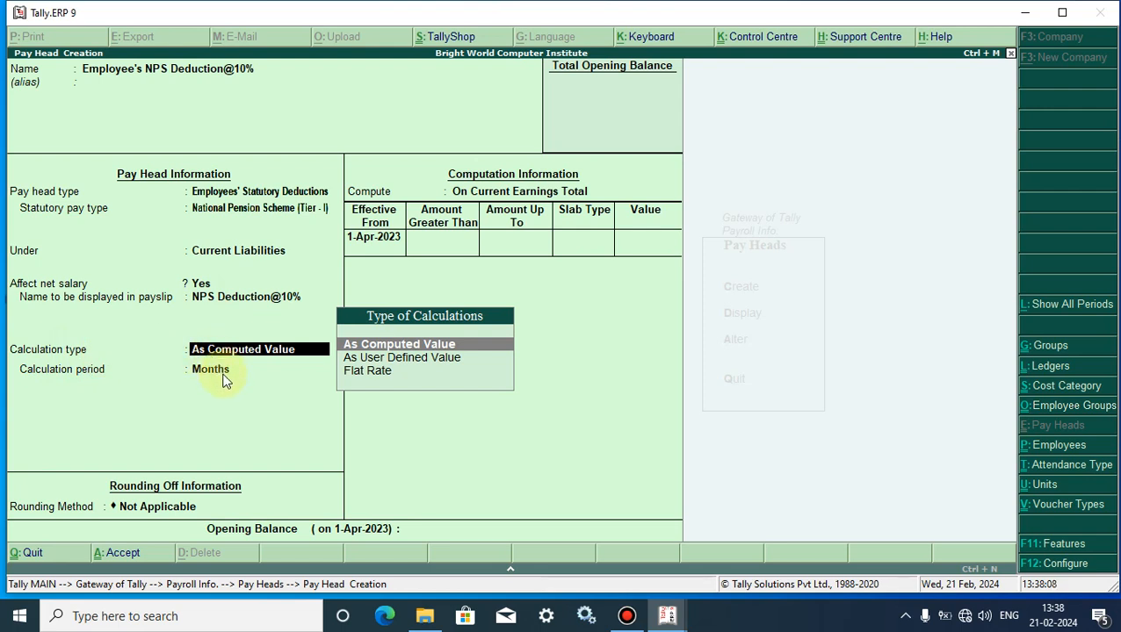
# - Keep the calculation type As Computed Value and set the rounding method to Normal Rounding with limit 1
pyautogui.press('Return')
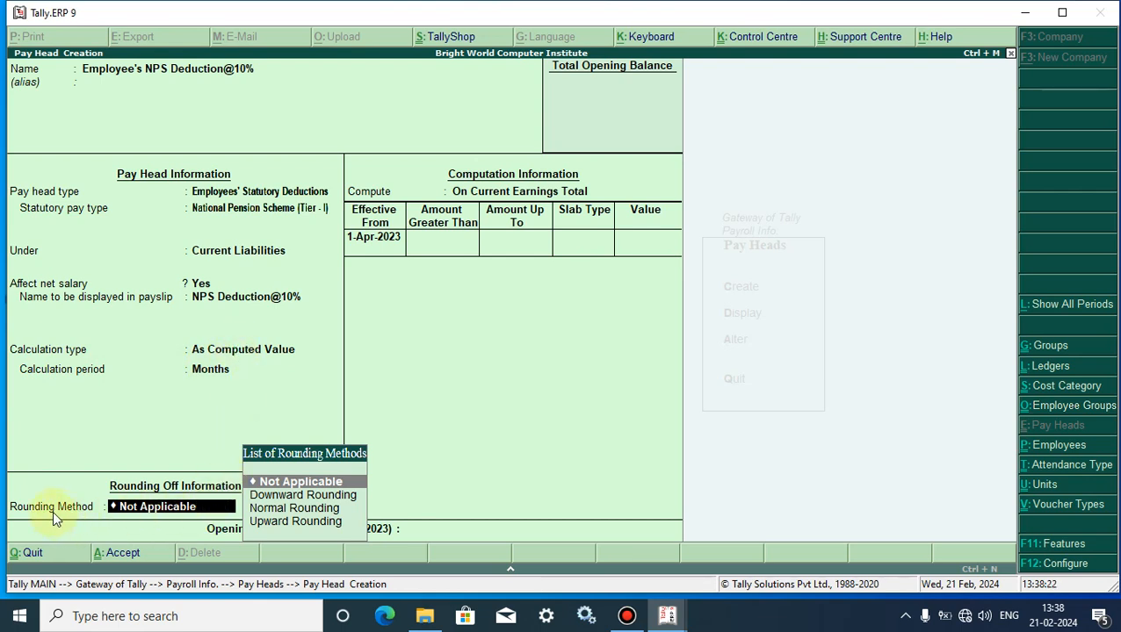
pyautogui.click(292, 511)
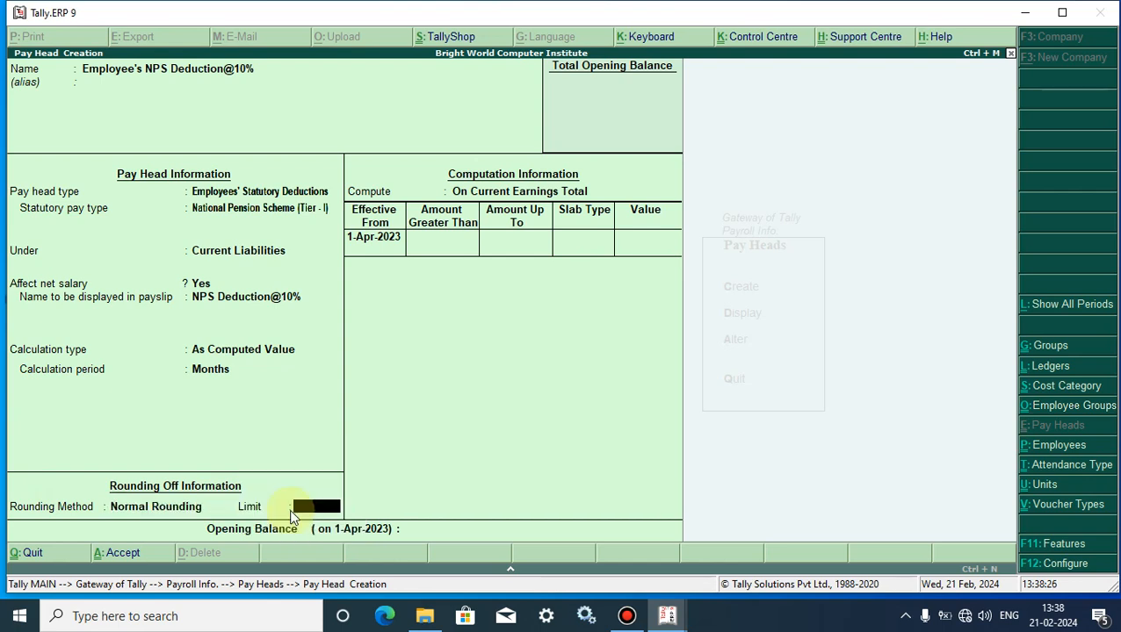
pyautogui.press('Return')
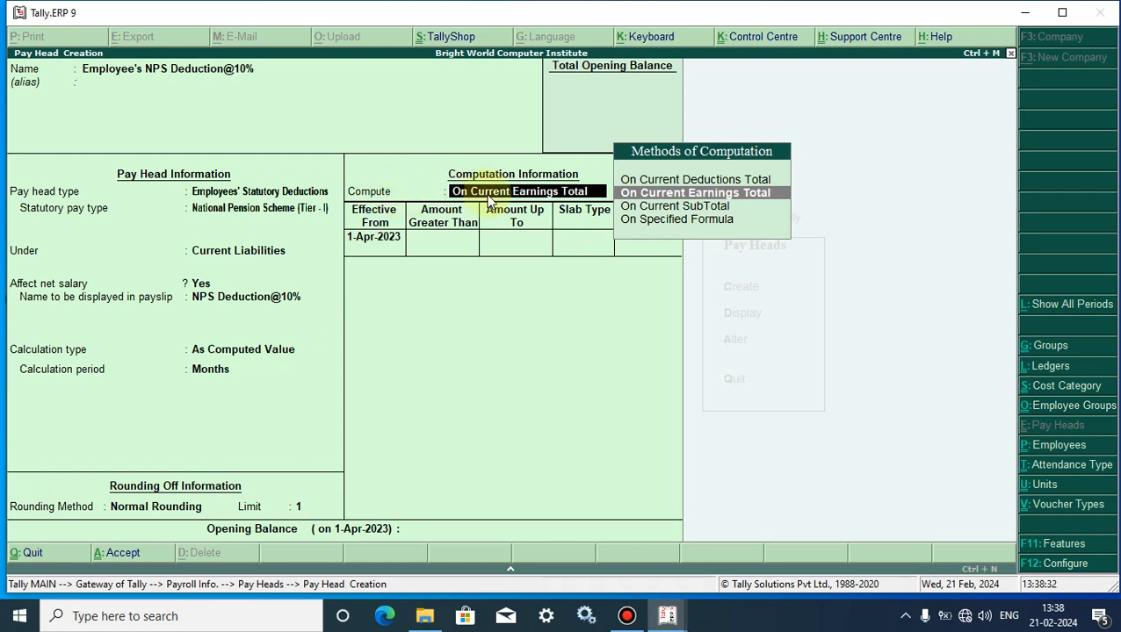
# - Compute the pay head On Specified Formula, using only Basic Pay in the formula
pyautogui.click(649, 226)
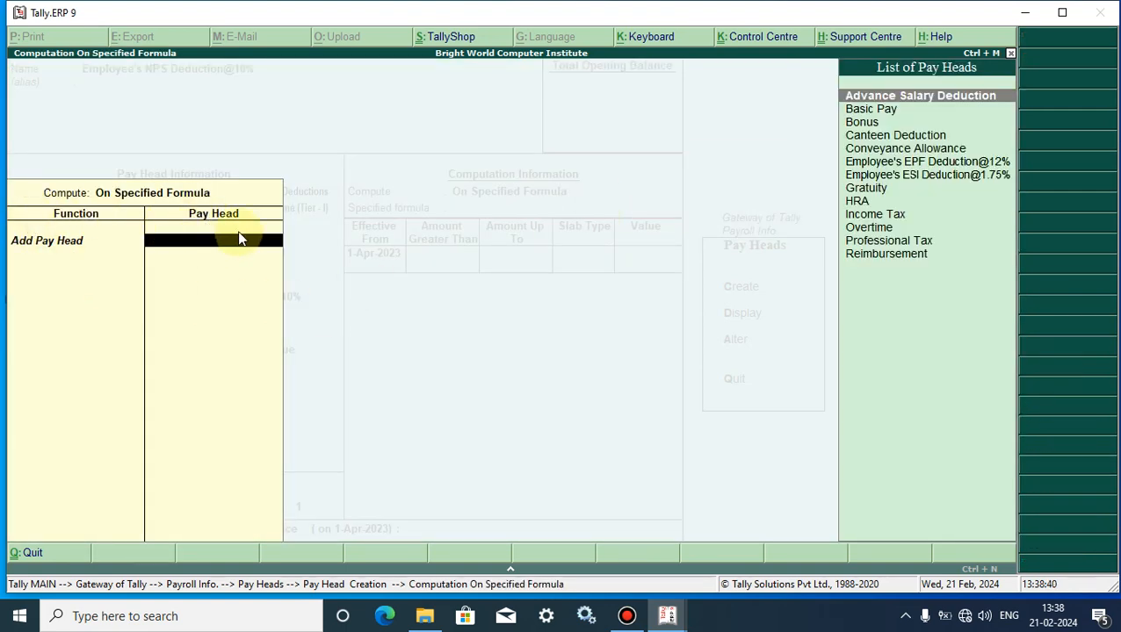
pyautogui.click(864, 112)
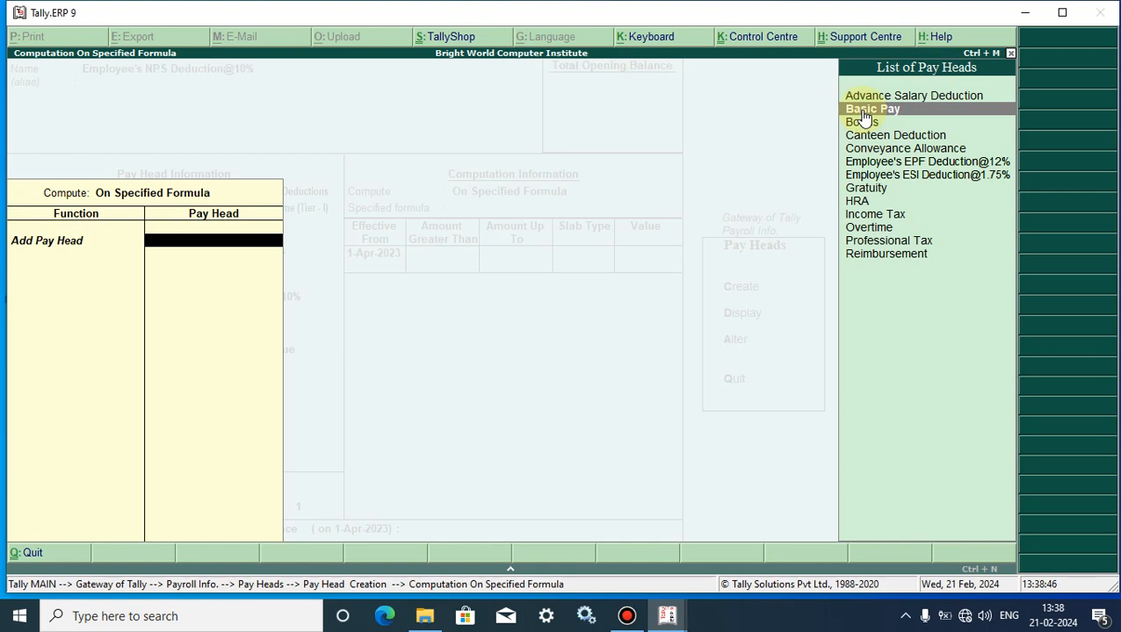
pyautogui.click(864, 112)
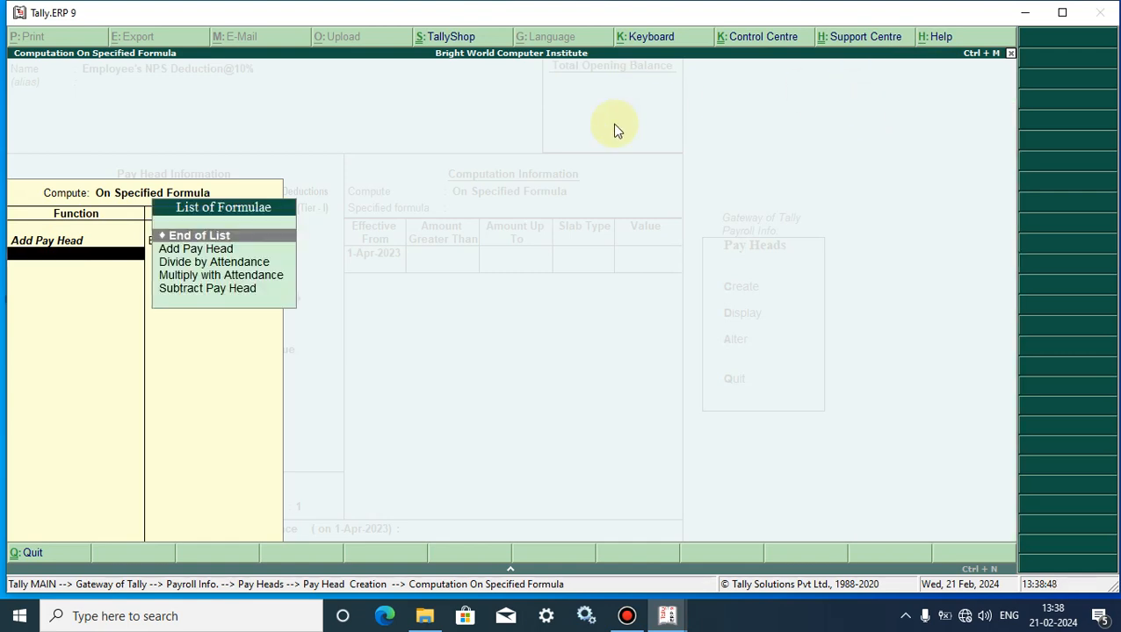
pyautogui.click(190, 237)
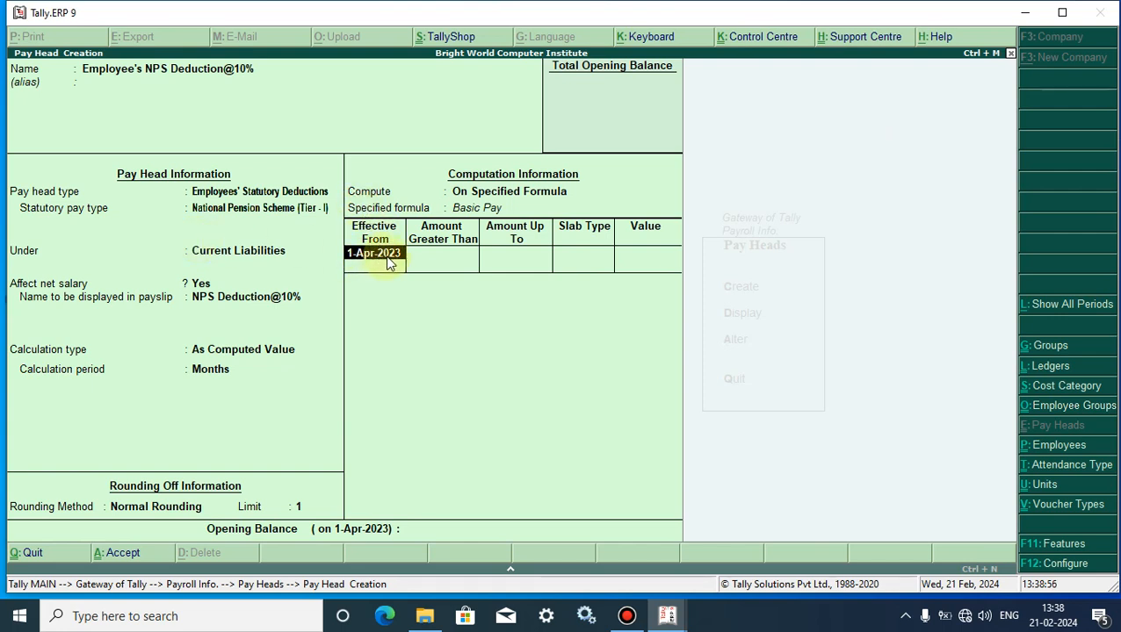
# - Enter a 10% Percentage slab effective from 1-Apr-2023 without amount limits, leave the opening balance blank, and save the pay head
pyautogui.press('Return')
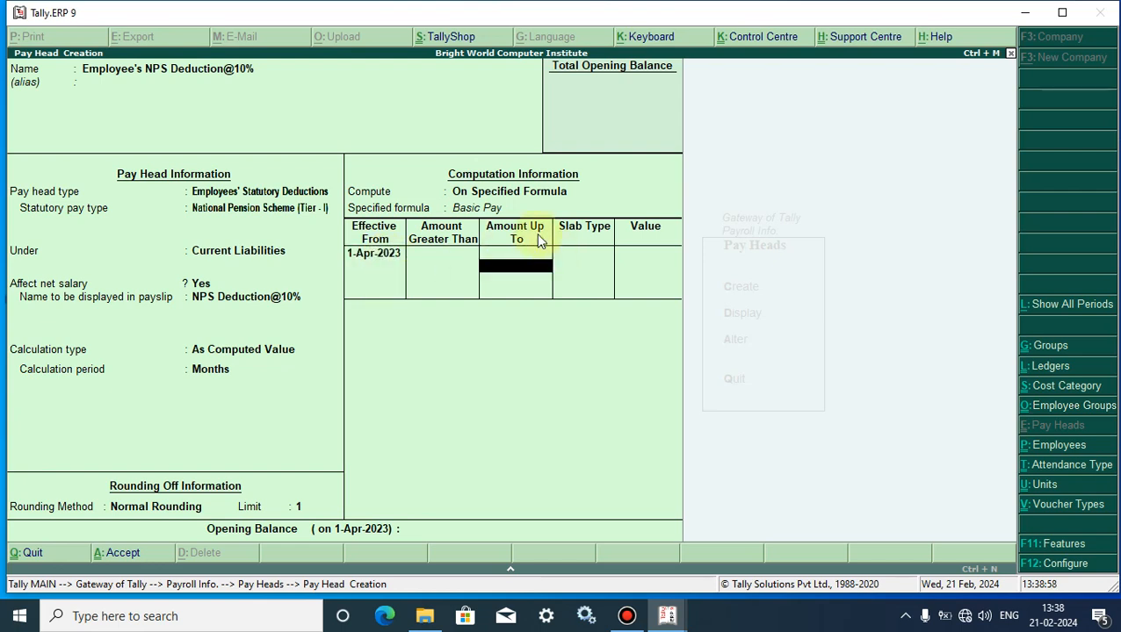
pyautogui.press('Return')
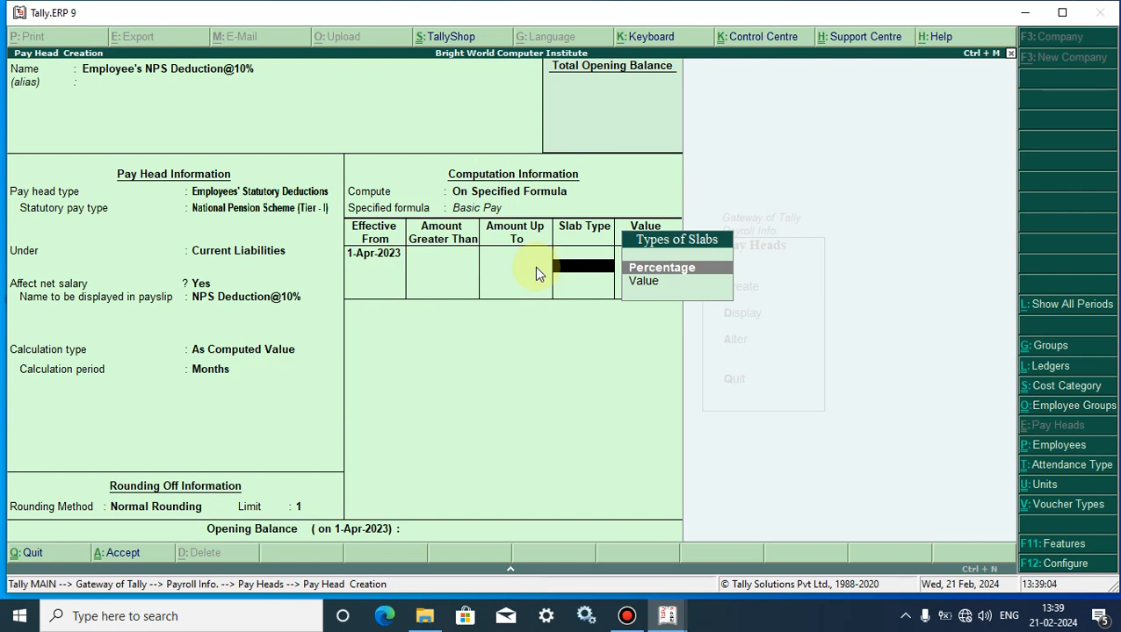
pyautogui.press('Return')
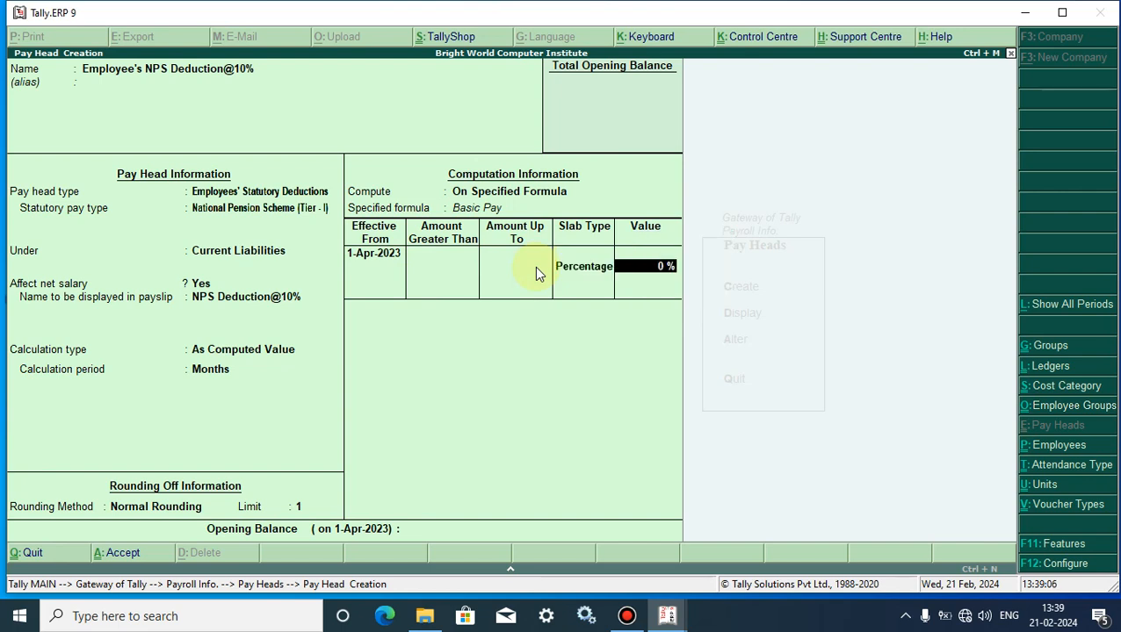
pyautogui.write('10')
pyautogui.press('Return')
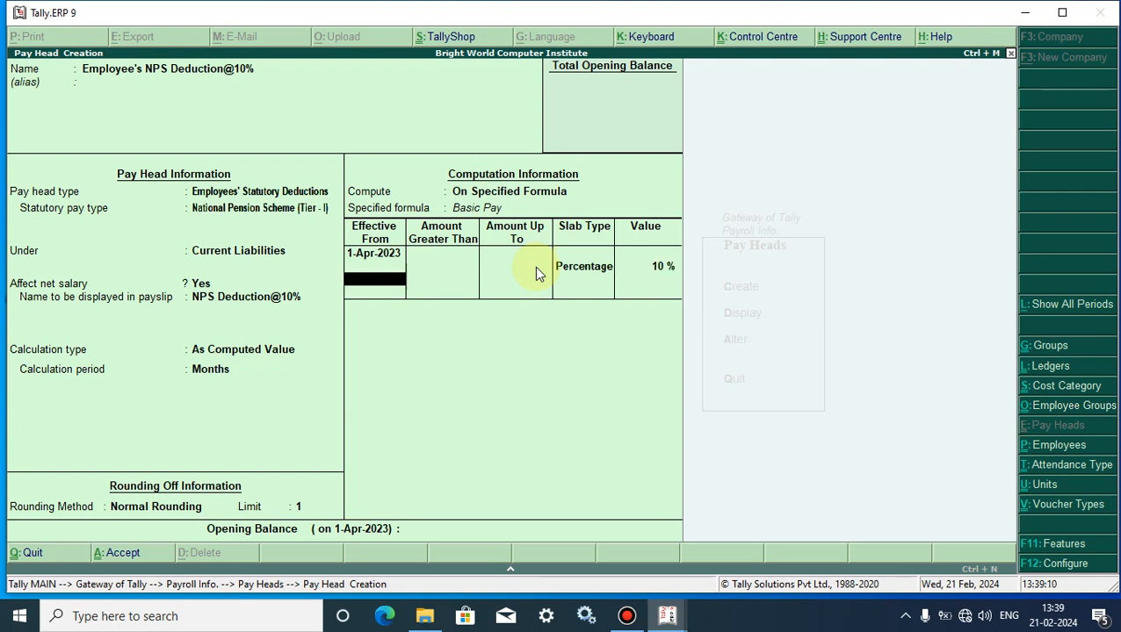
pyautogui.press('Return')
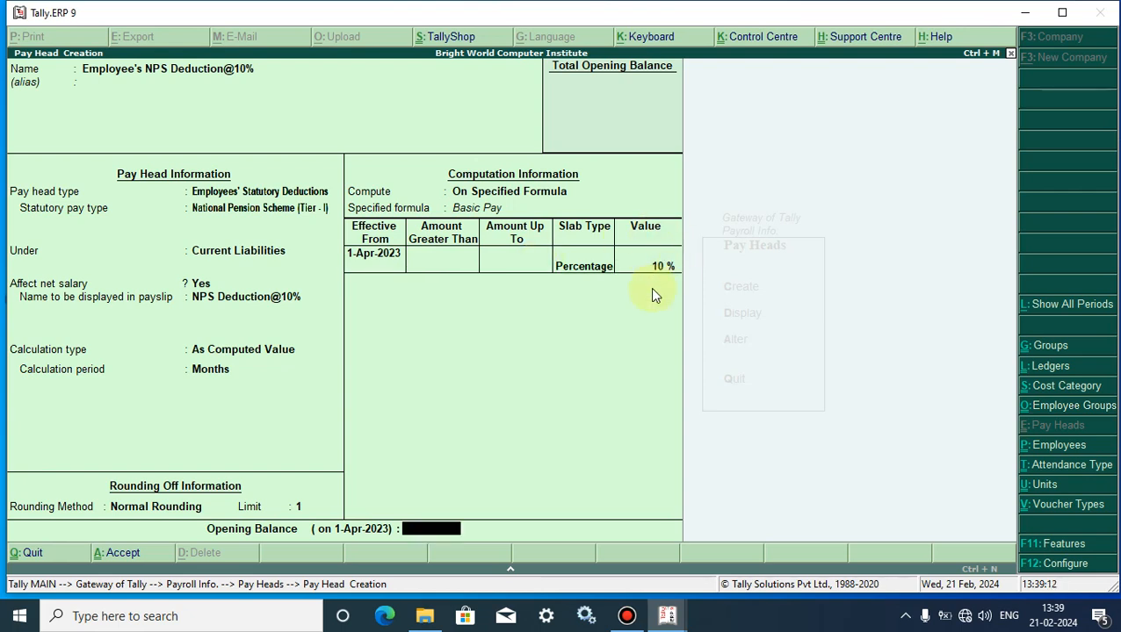
pyautogui.press('Return')
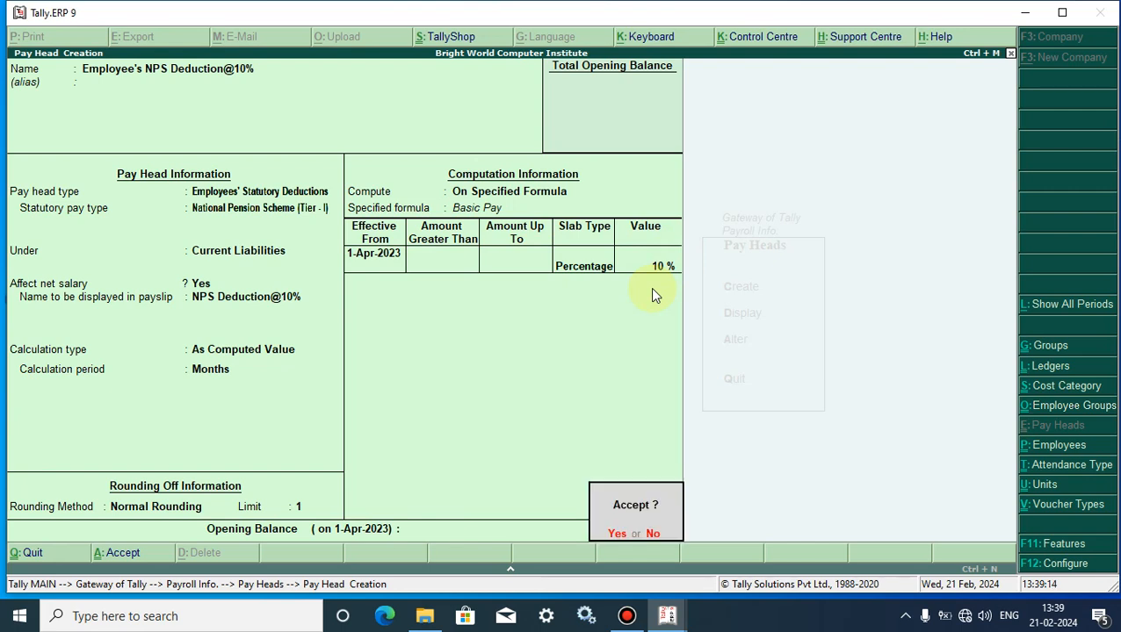
pyautogui.click(616, 535)
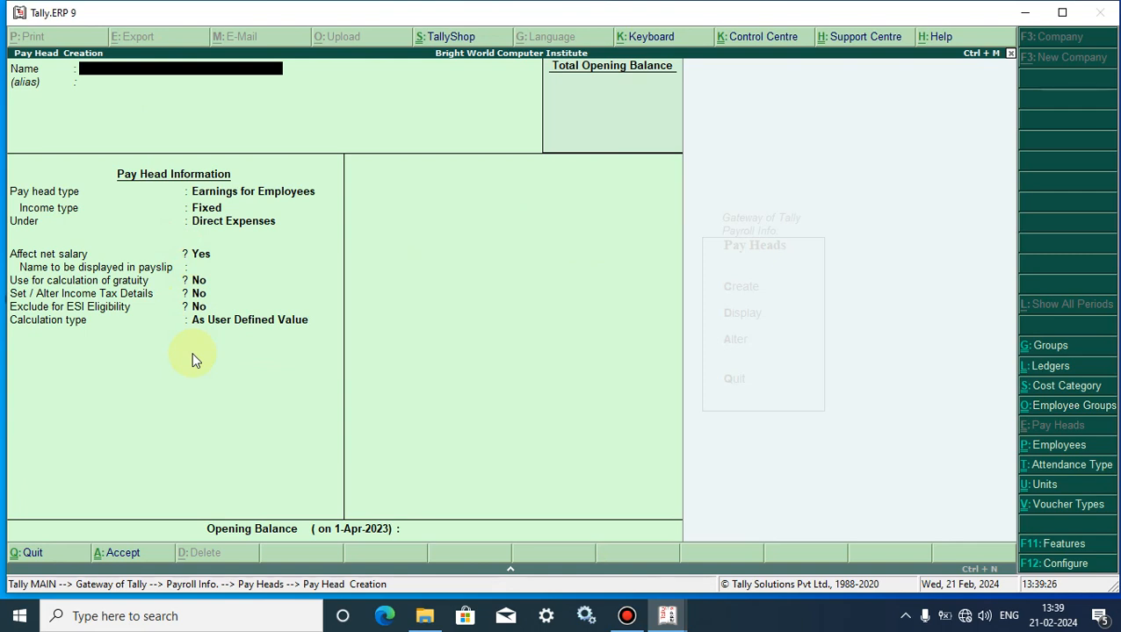
# - Leave the pay head creation form and display the saved Employee's NPS Deduction@10% pay head to review its details
pyautogui.press('Escape')
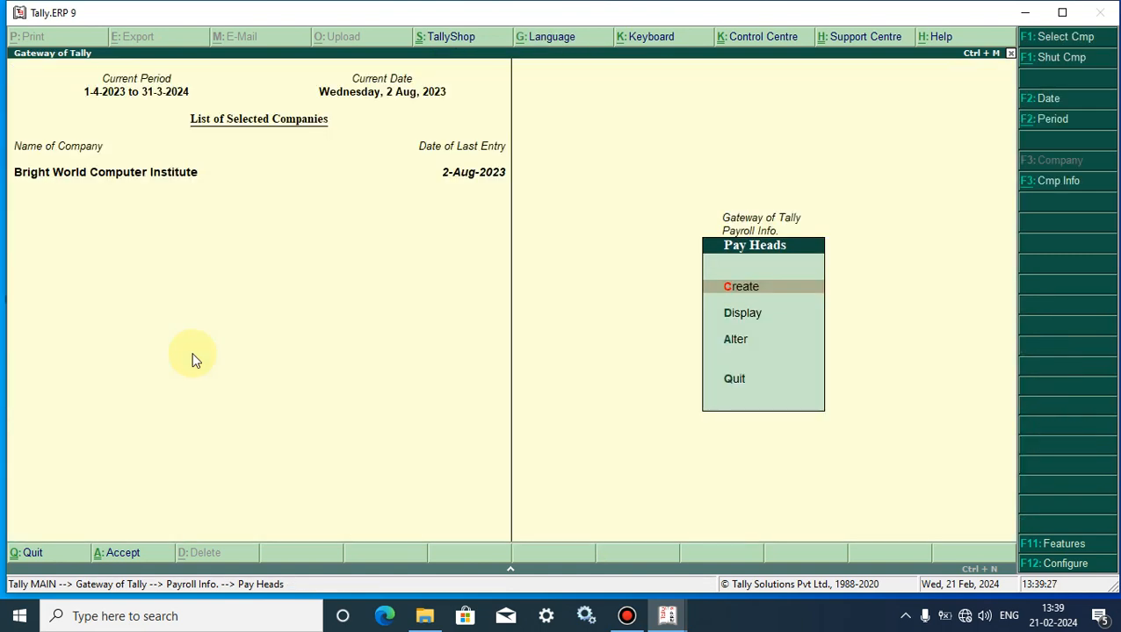
pyautogui.click(741, 318)
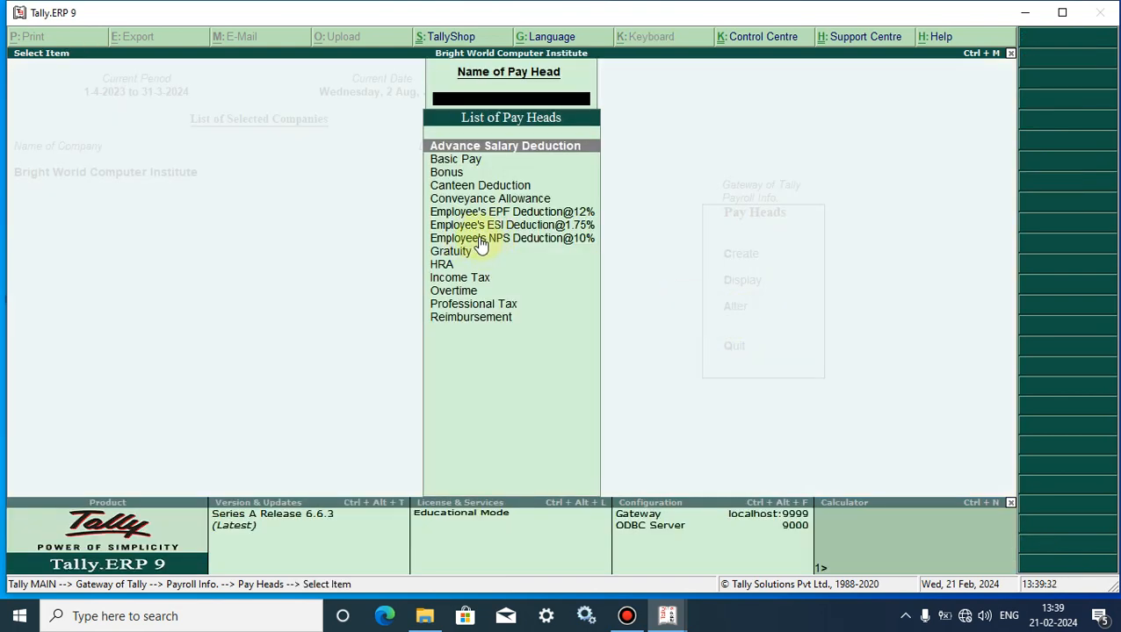
pyautogui.click(479, 239)
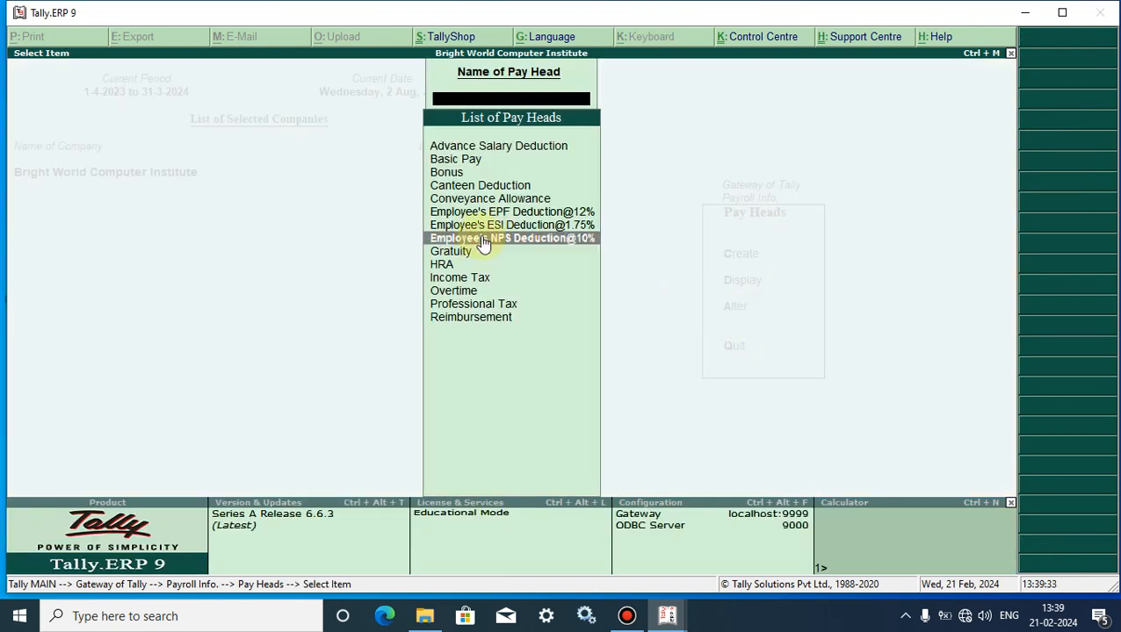
pyautogui.click(579, 242)
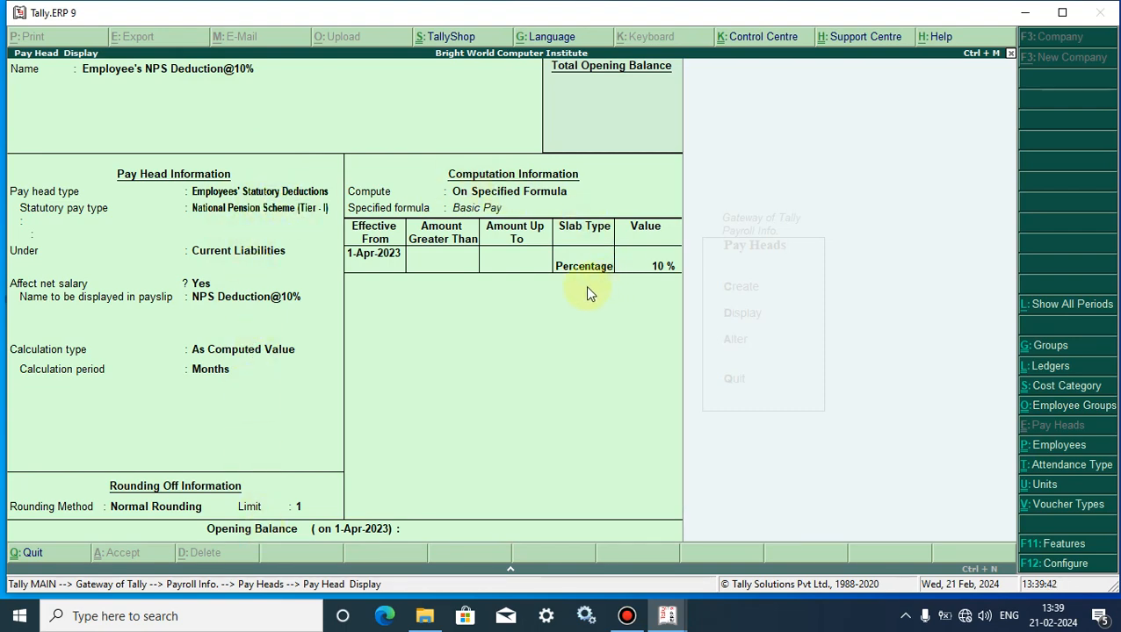
pyautogui.press('Escape')
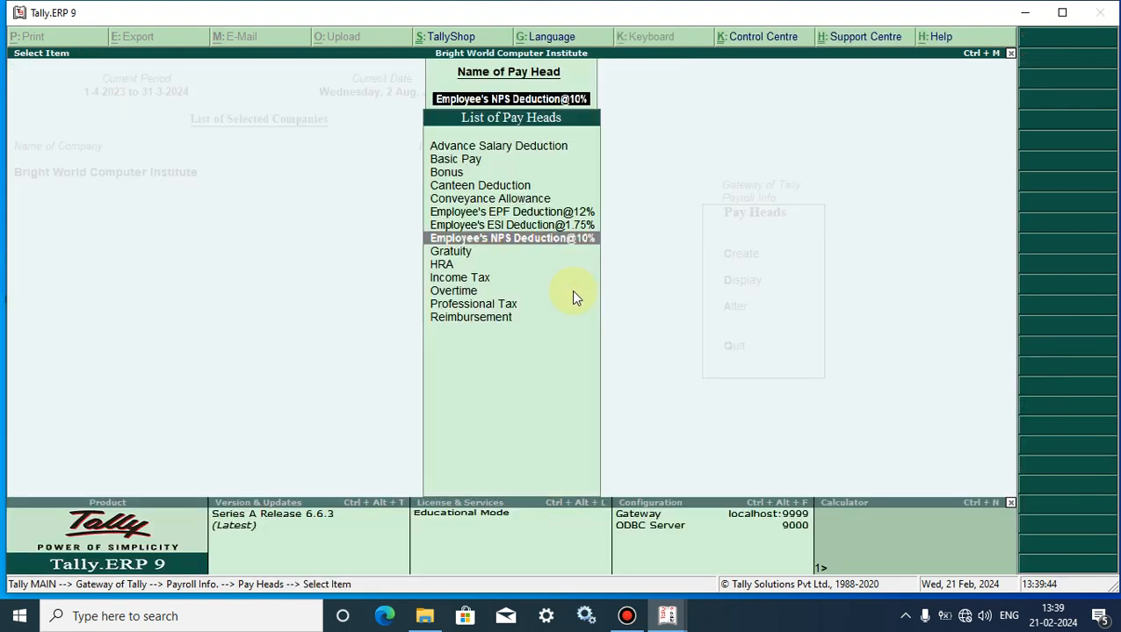
pyautogui.press('Escape')
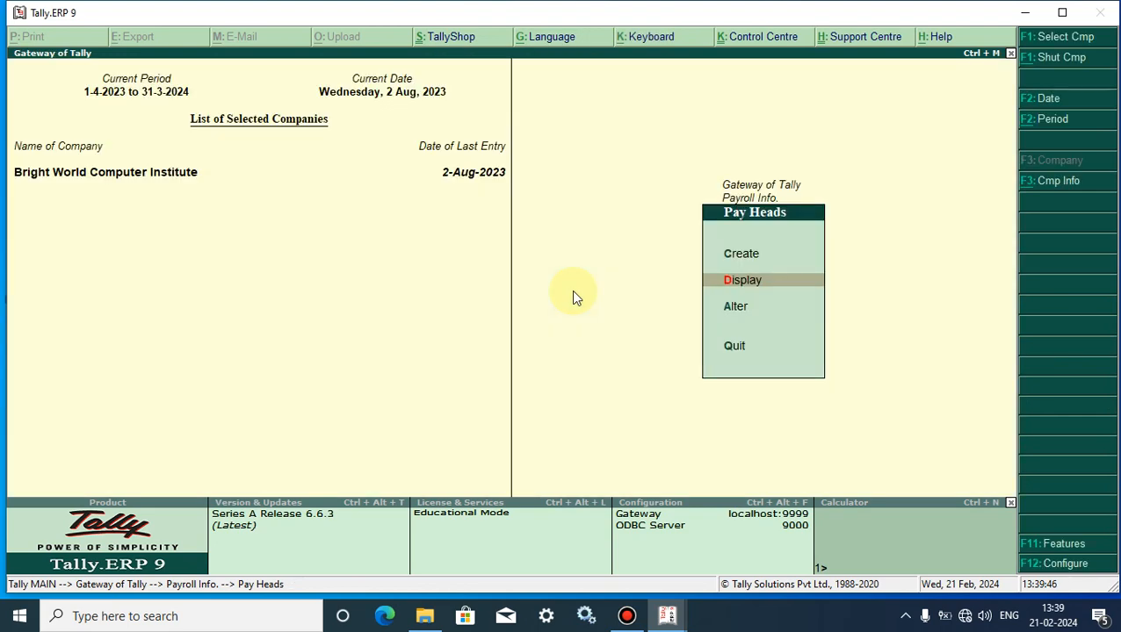
# - Open the Employee's NPS Deduction@10% pay head for alteration and try slab percentages of 20% and 5%
pyautogui.click(737, 309)
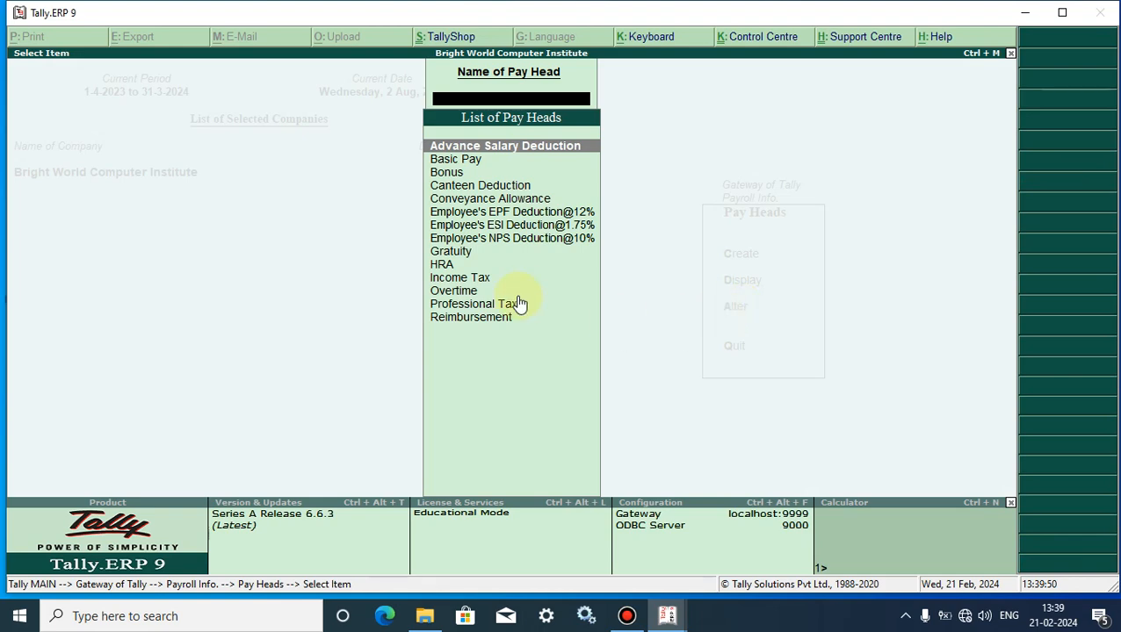
pyautogui.click(507, 238)
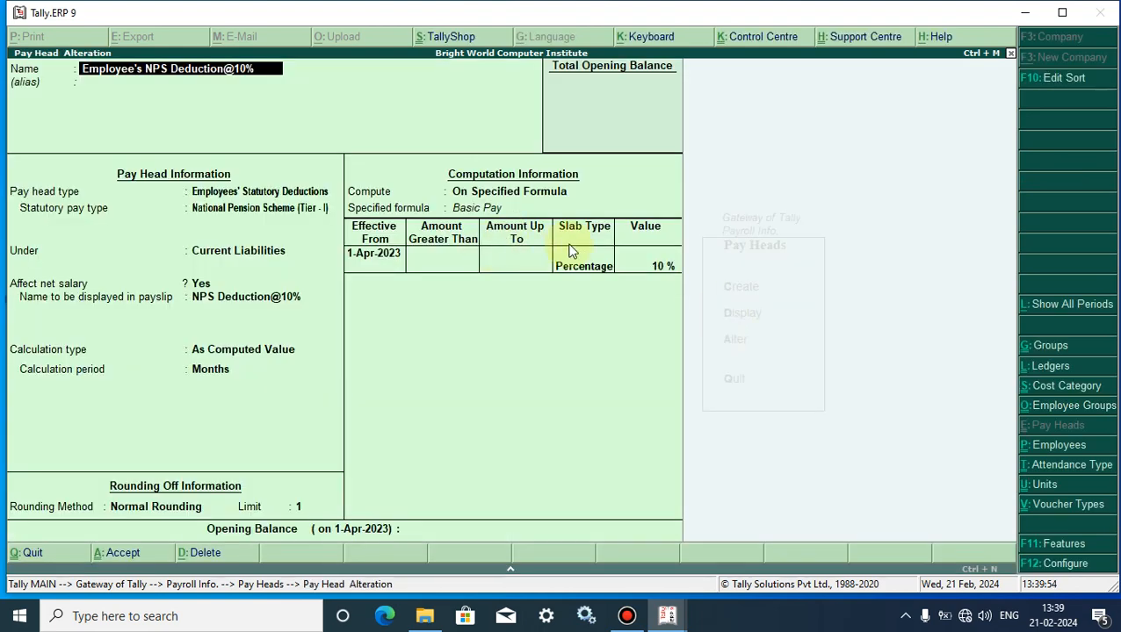
pyautogui.click(664, 272)
pyautogui.write('2')
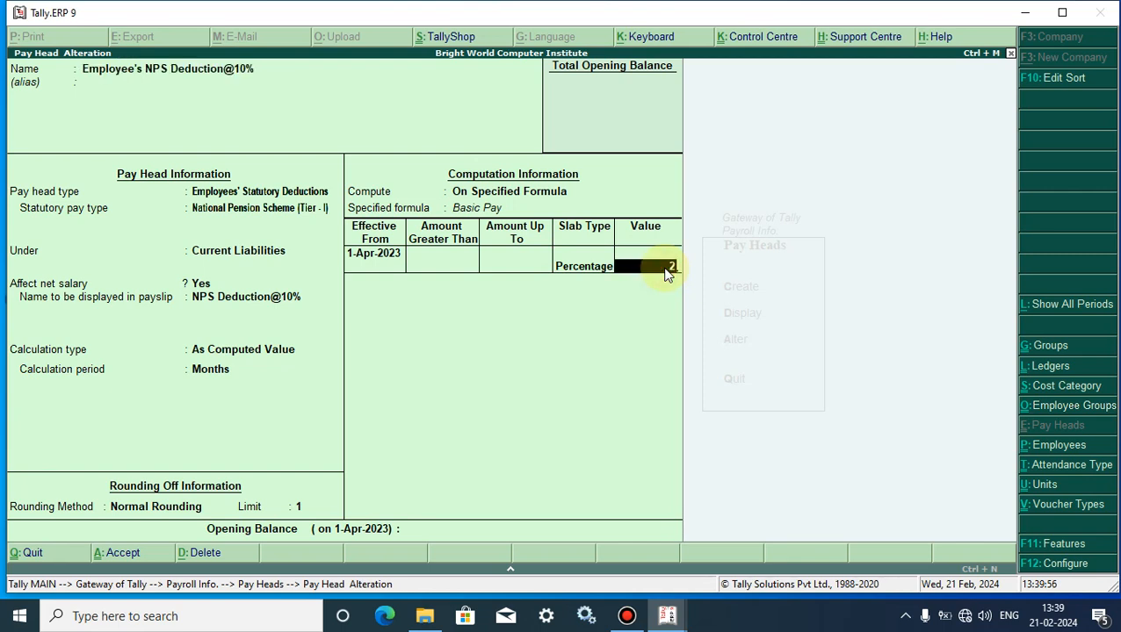
pyautogui.write('0')
pyautogui.press('Return')
pyautogui.click(665, 273)
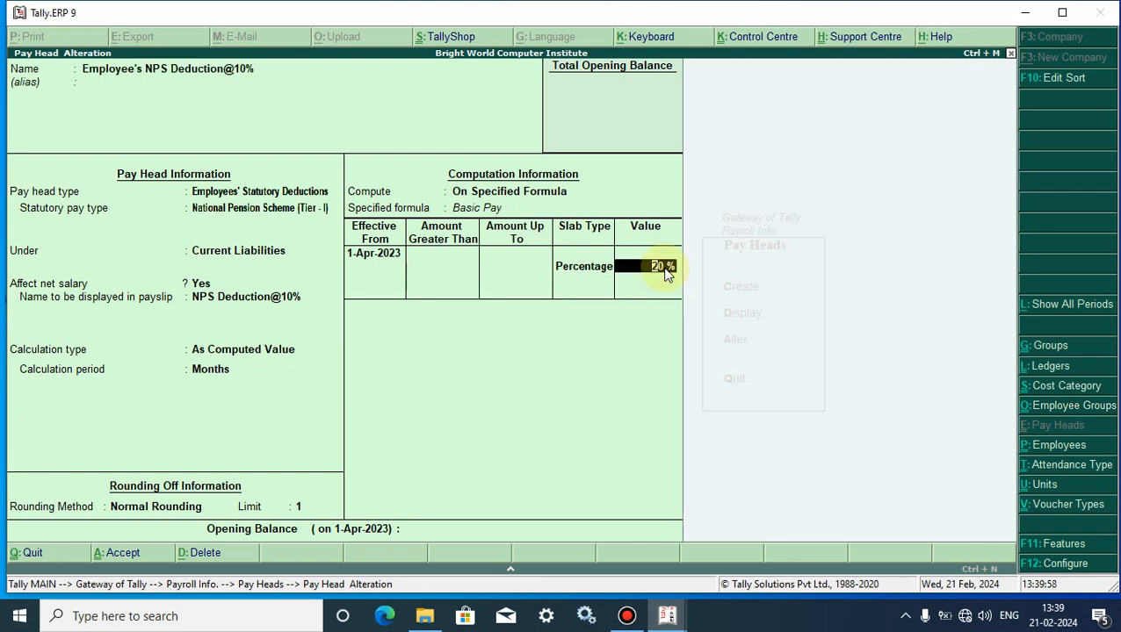
pyautogui.write('5')
pyautogui.press('Return')
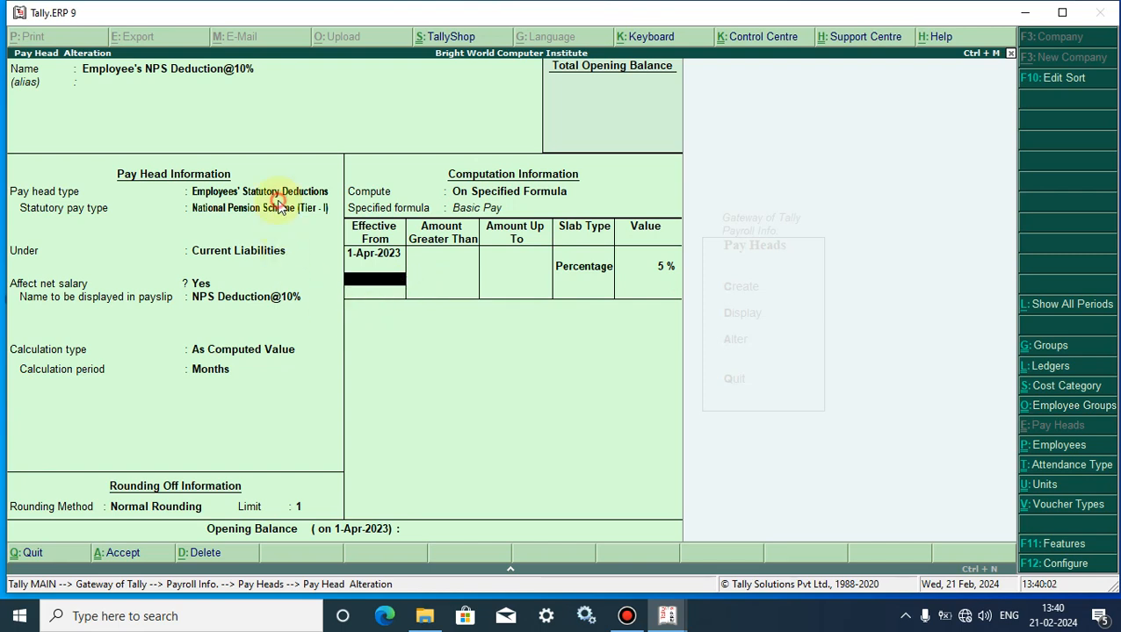
# - Keep National Pension Scheme (Tier - I) as the statutory pay type, request deletion of the pay head, and decline it
pyautogui.click(272, 211)
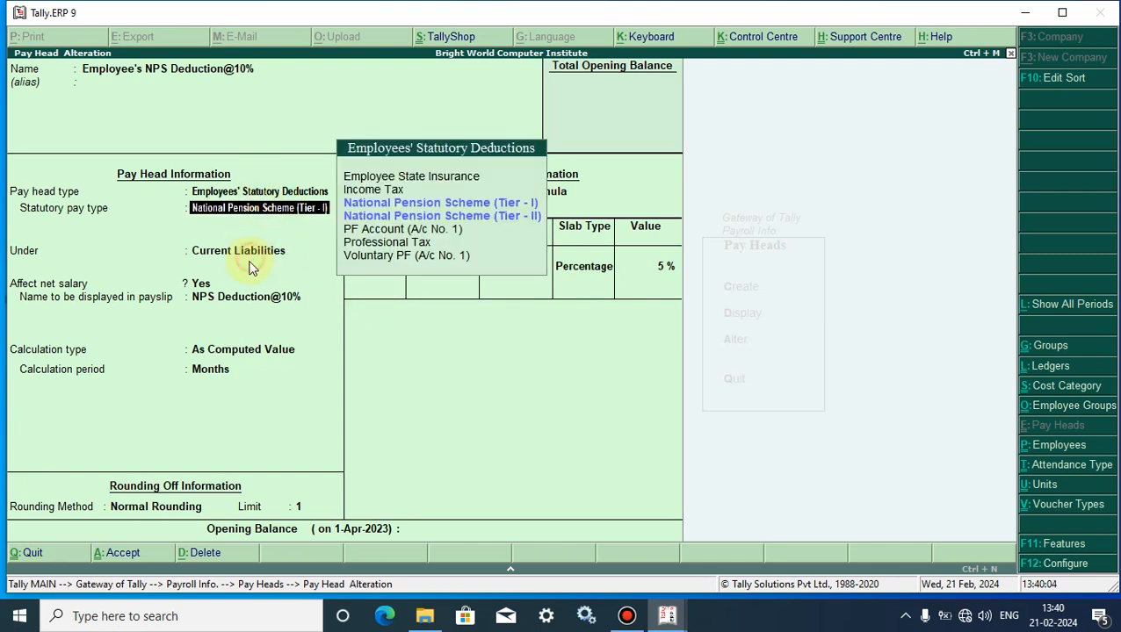
pyautogui.press('Return')
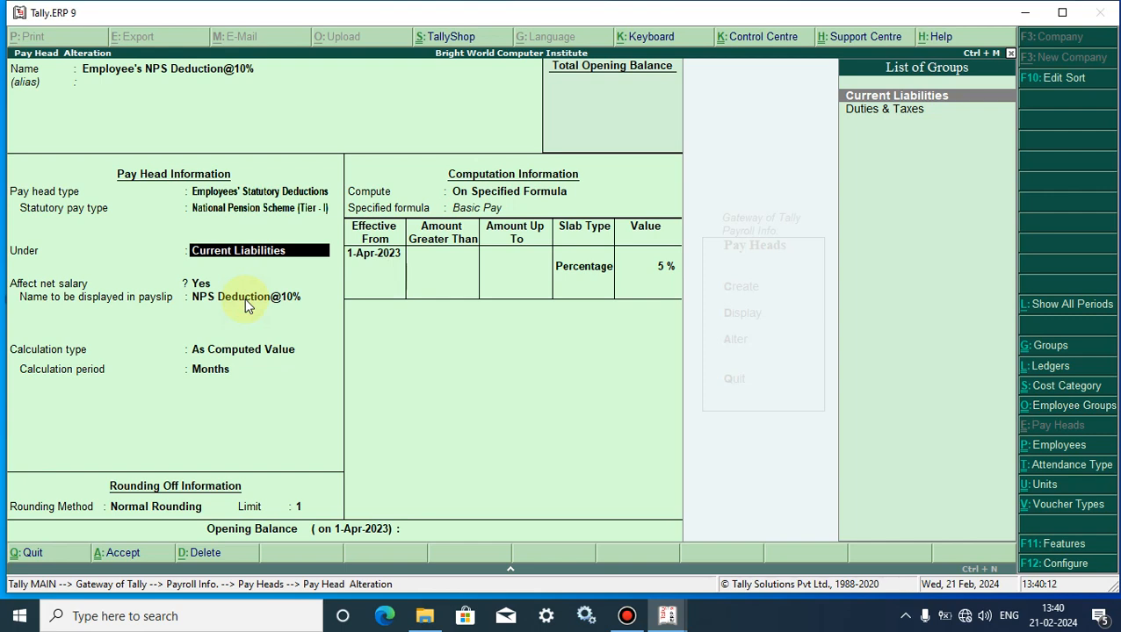
pyautogui.hotkey('alt', 'd')
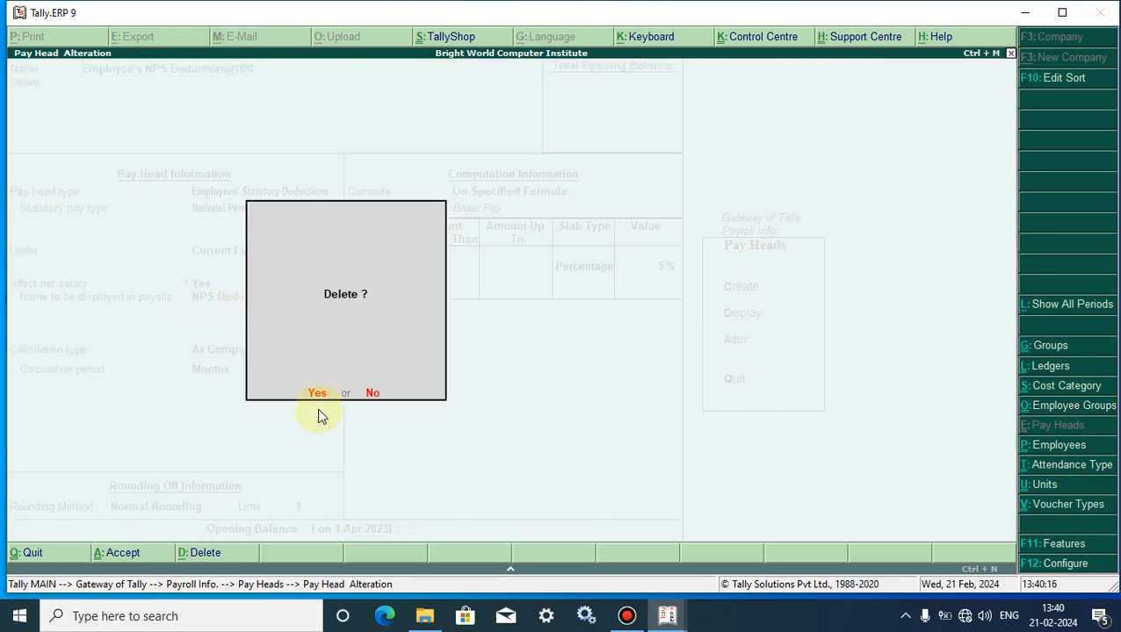
pyautogui.click(370, 395)
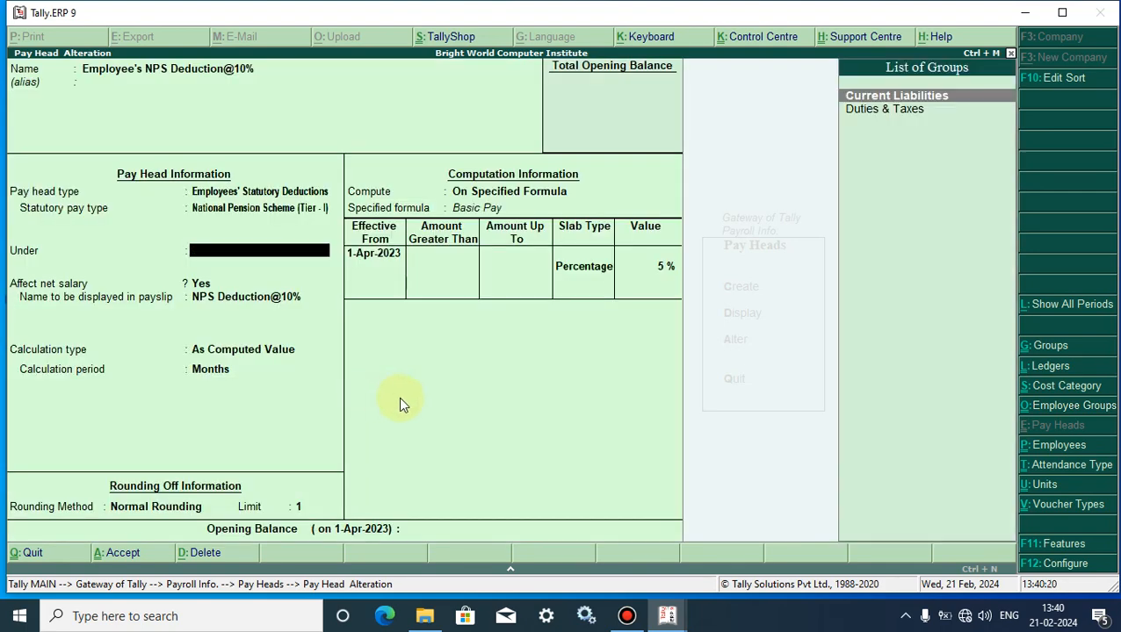
# - Discard the pay head alteration and return to the Gateway of Tally without quitting the program
pyautogui.press('Escape')
pyautogui.press('y')
pyautogui.press('Escape')
pyautogui.press('Escape')
pyautogui.press('Escape')
pyautogui.press('Escape')
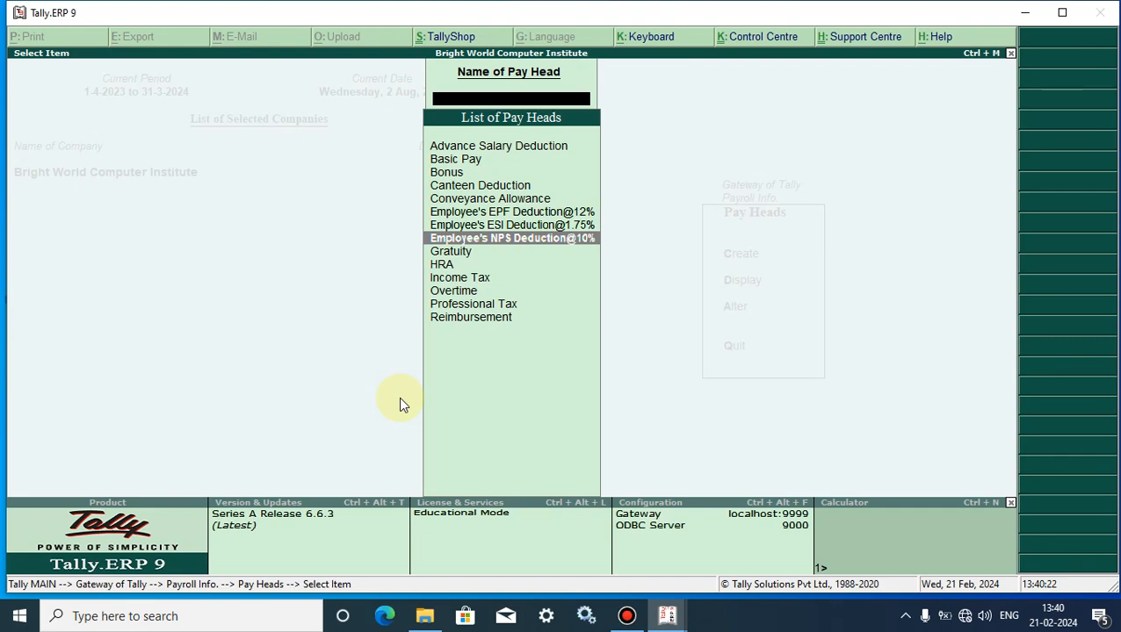
pyautogui.press('Escape')
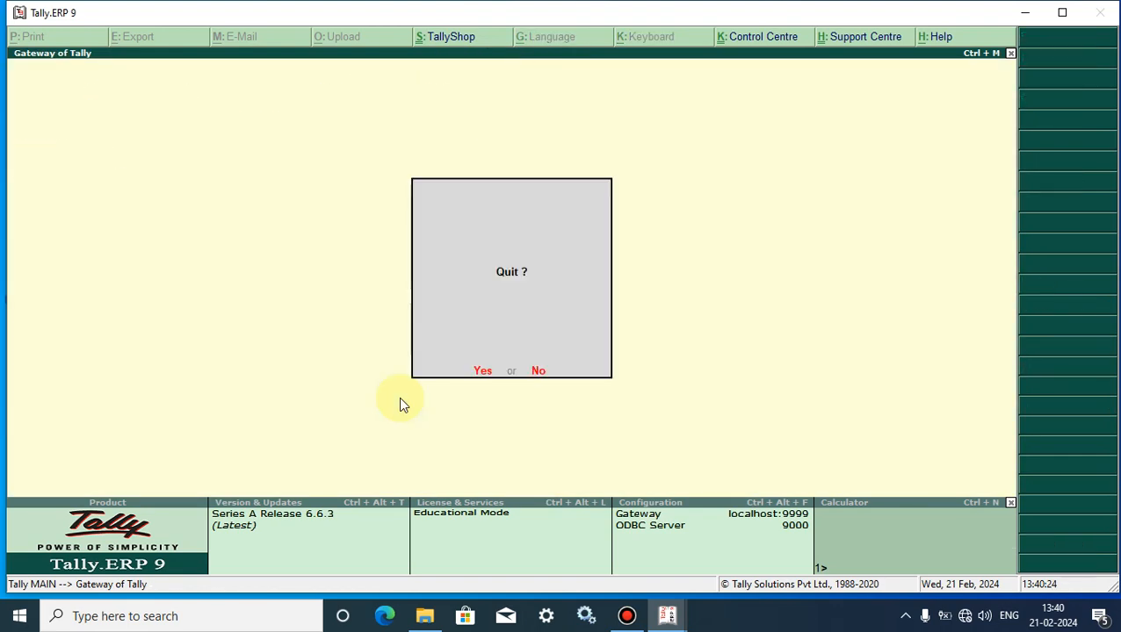
pyautogui.press('n')
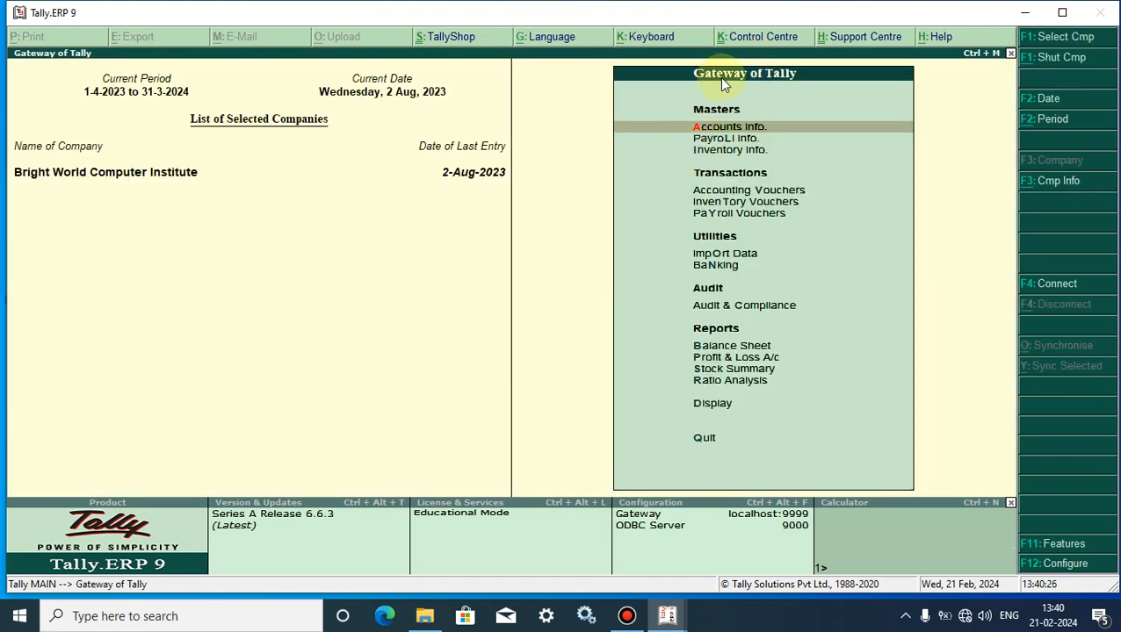